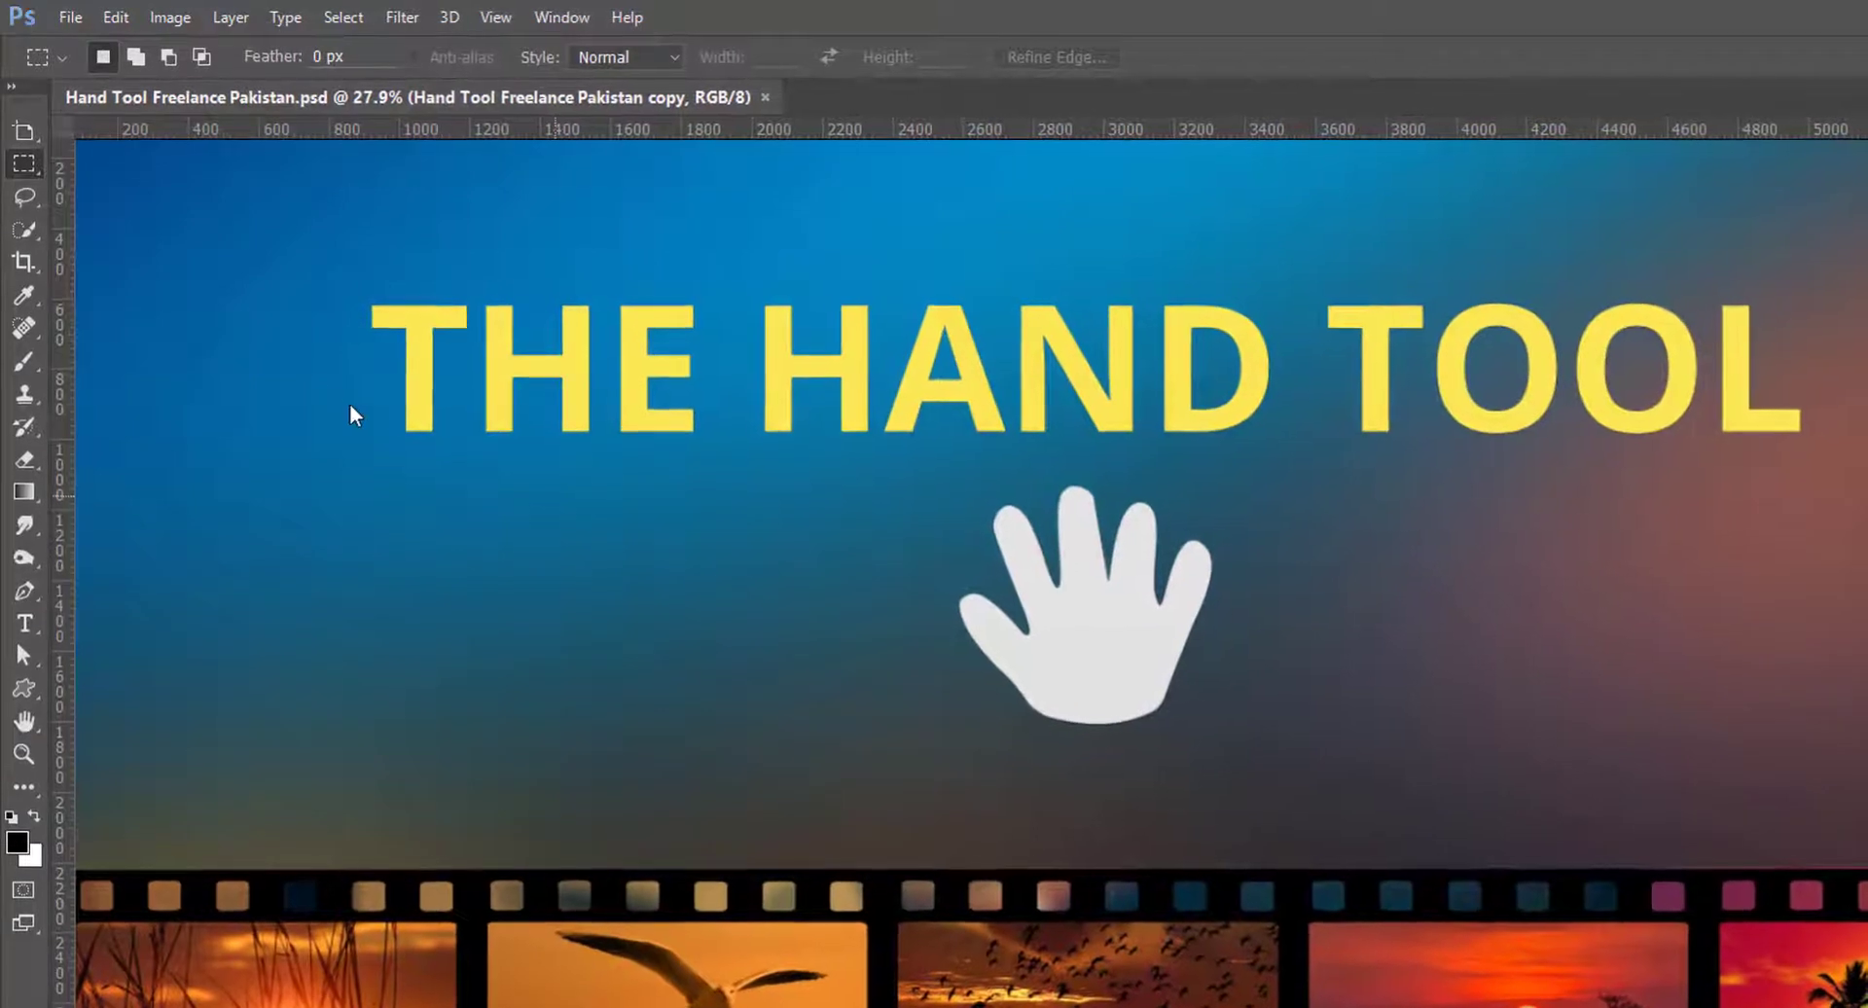
Activate the Hand tool and check its tool preset picker
{"action": "left_click", "coordinate": [26, 133]}
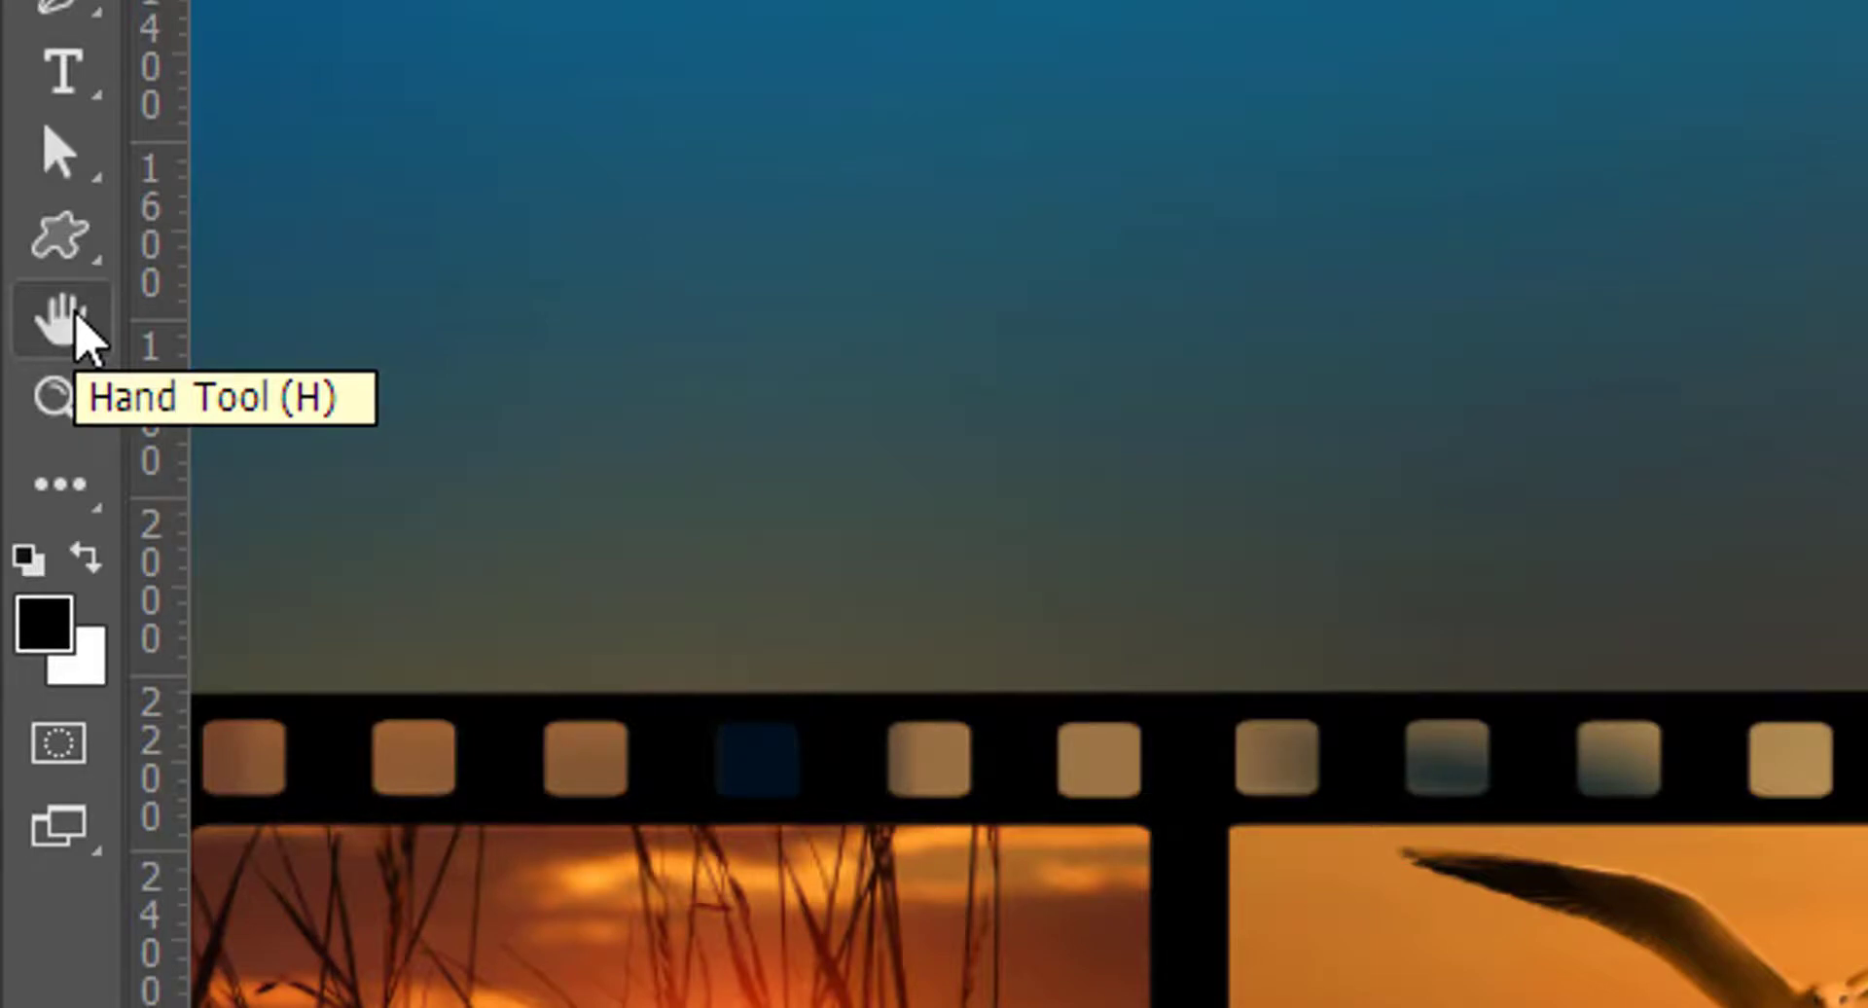
{"action": "right_click", "coordinate": [78, 314]}
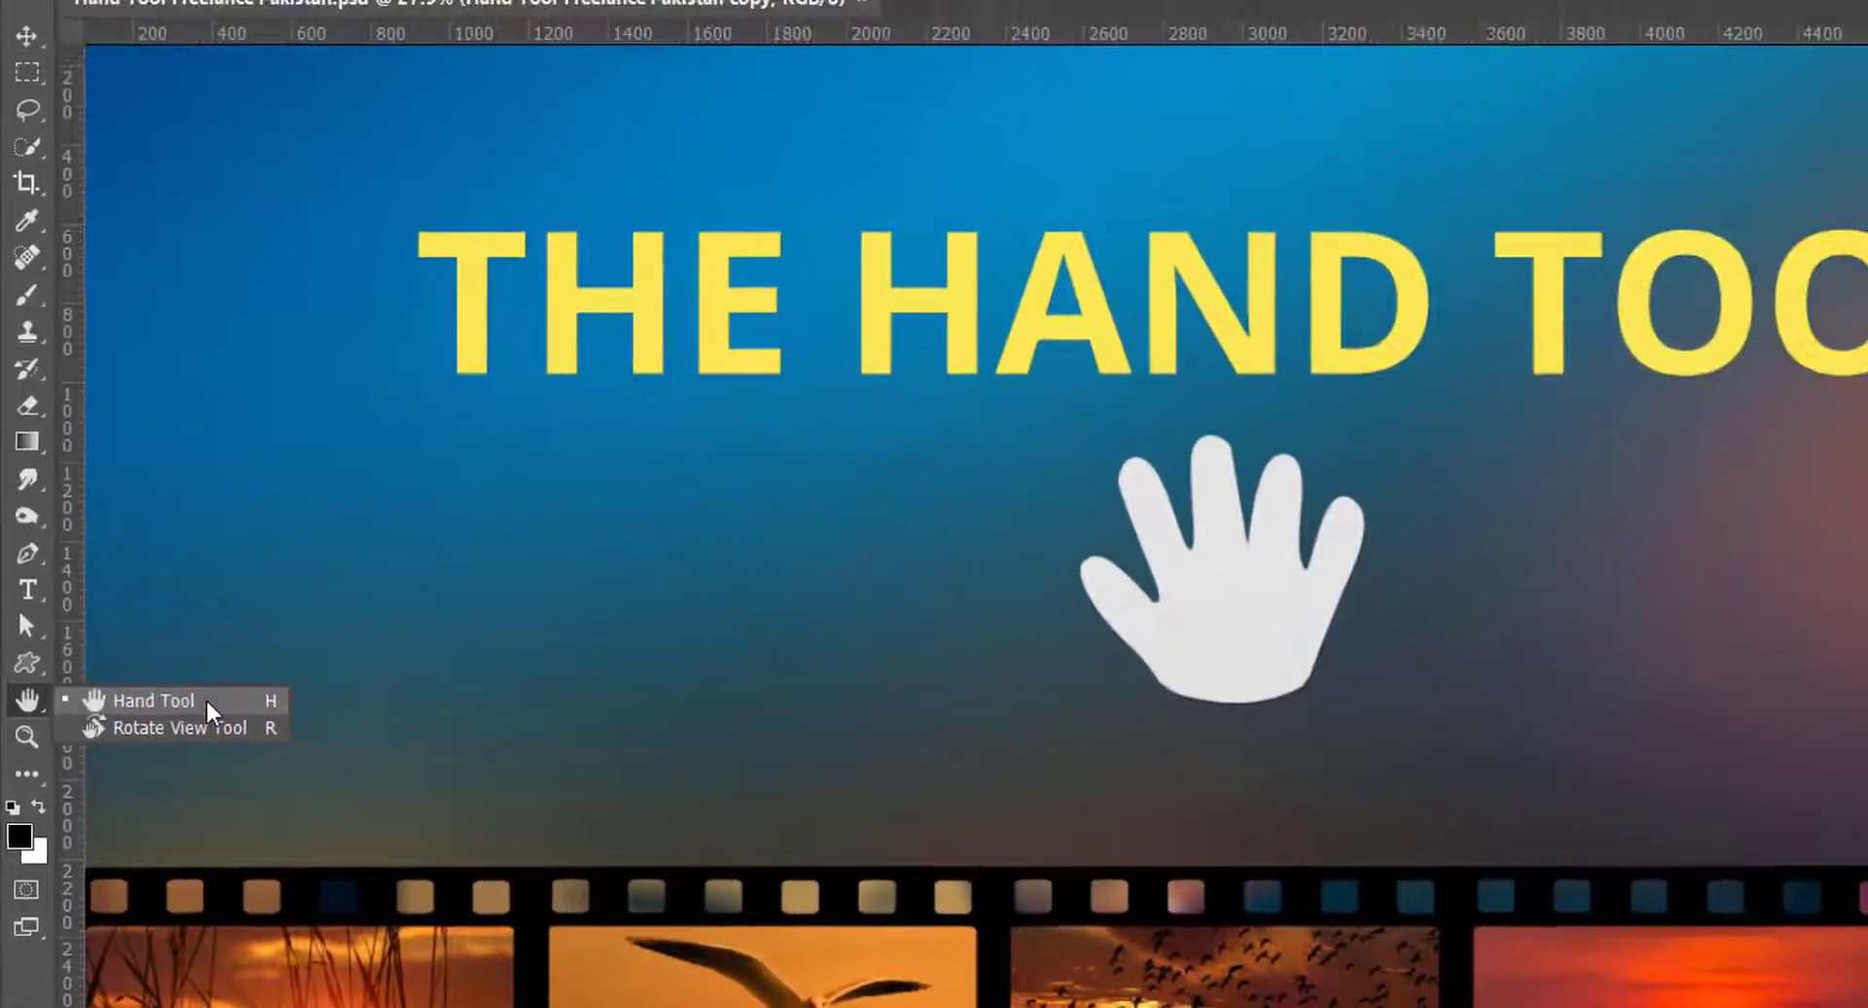
{"action": "left_click", "coordinate": [185, 732]}
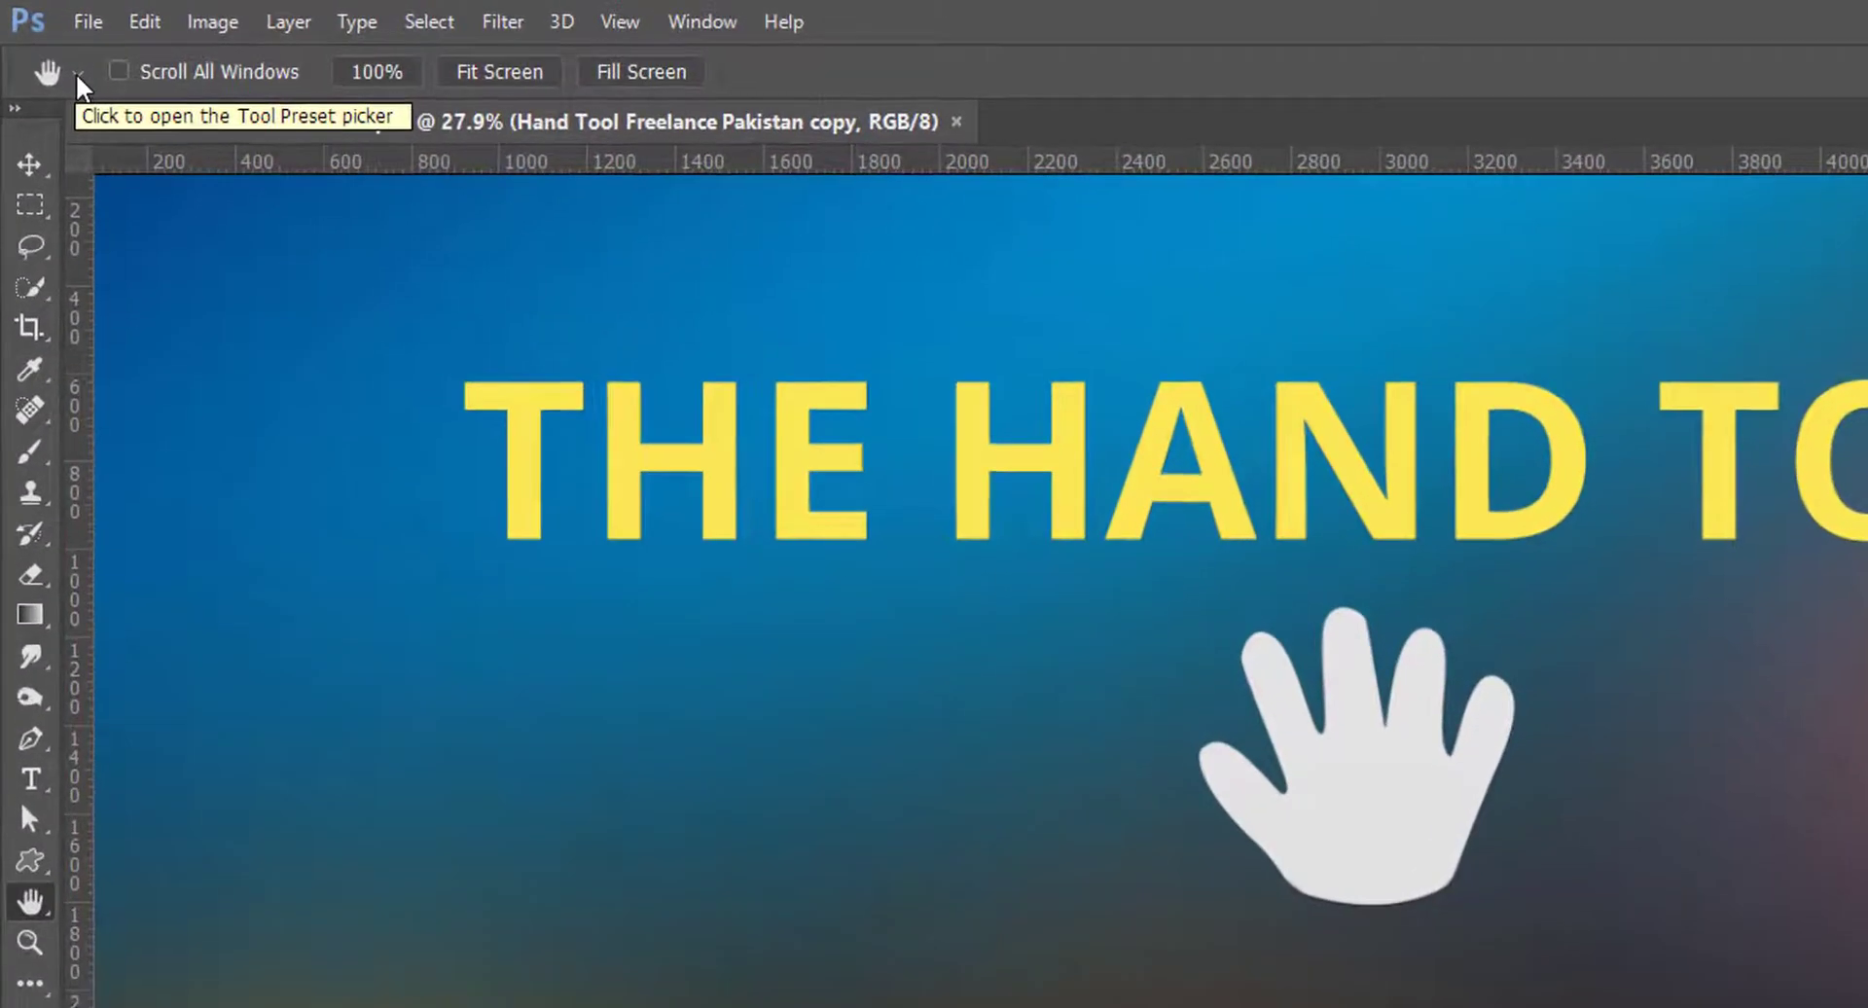
{"action": "left_click", "coordinate": [84, 80]}
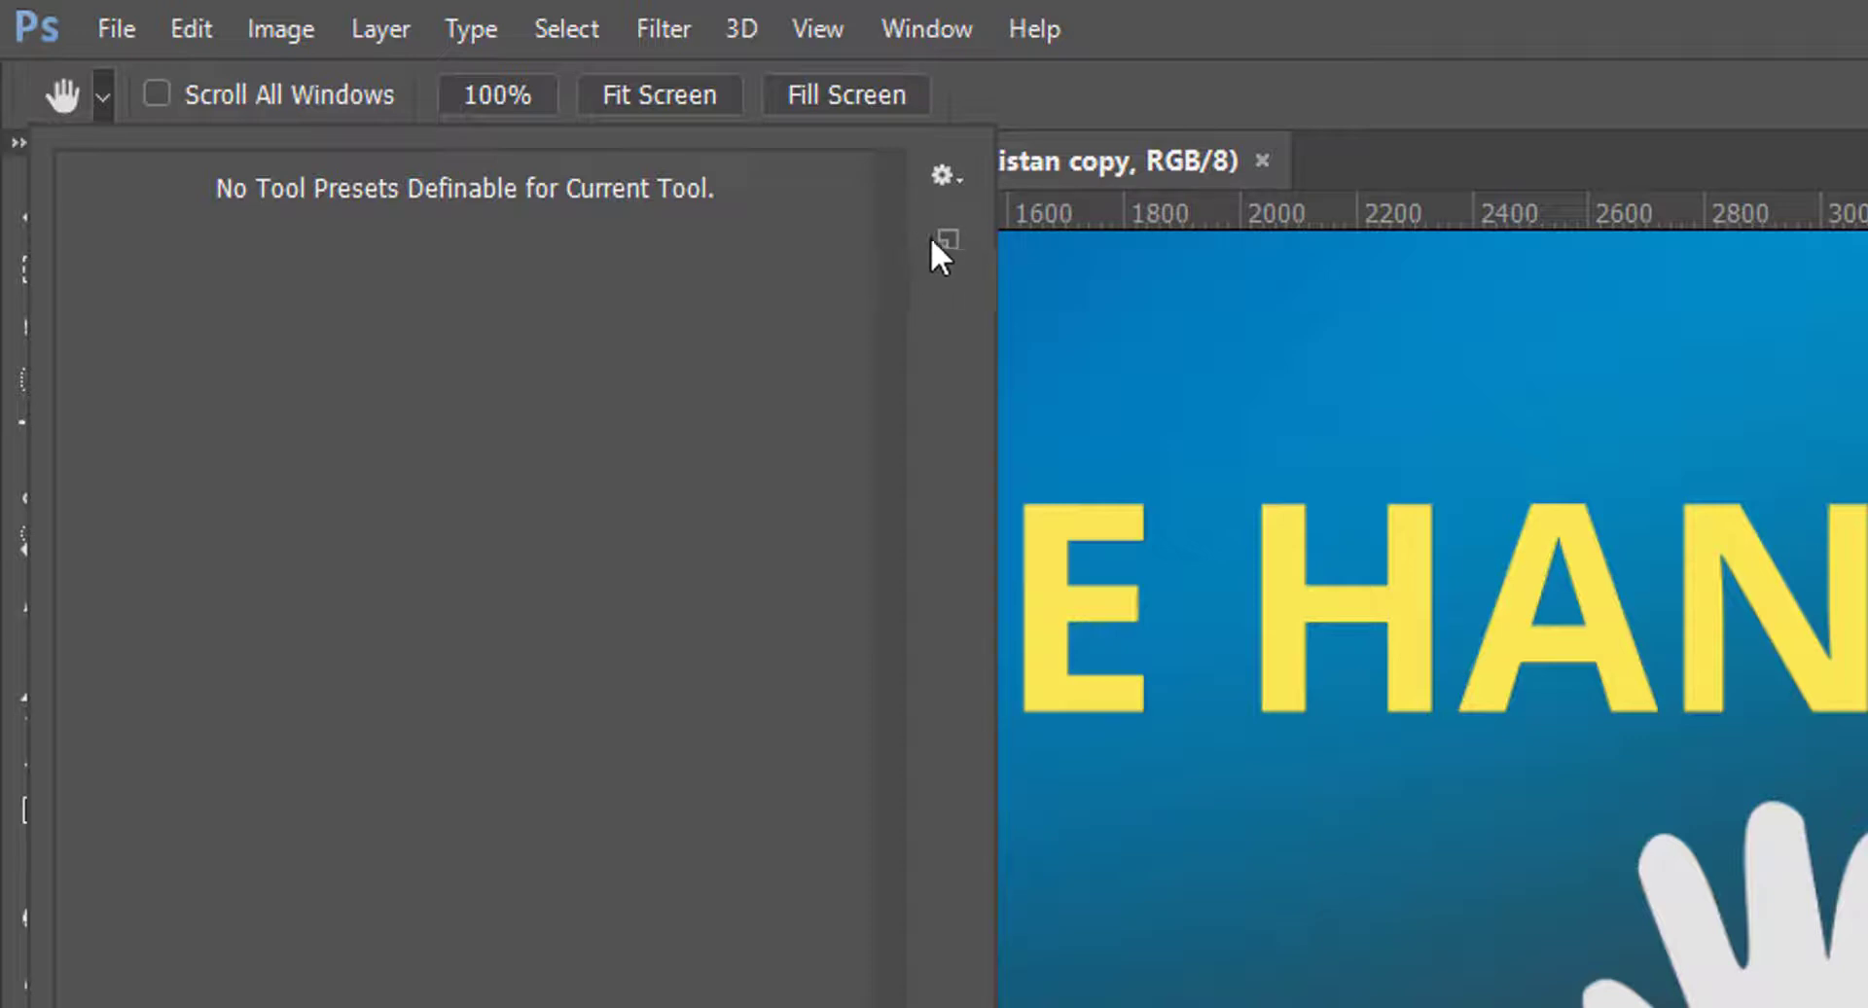
{"action": "left_click", "coordinate": [1018, 155]}
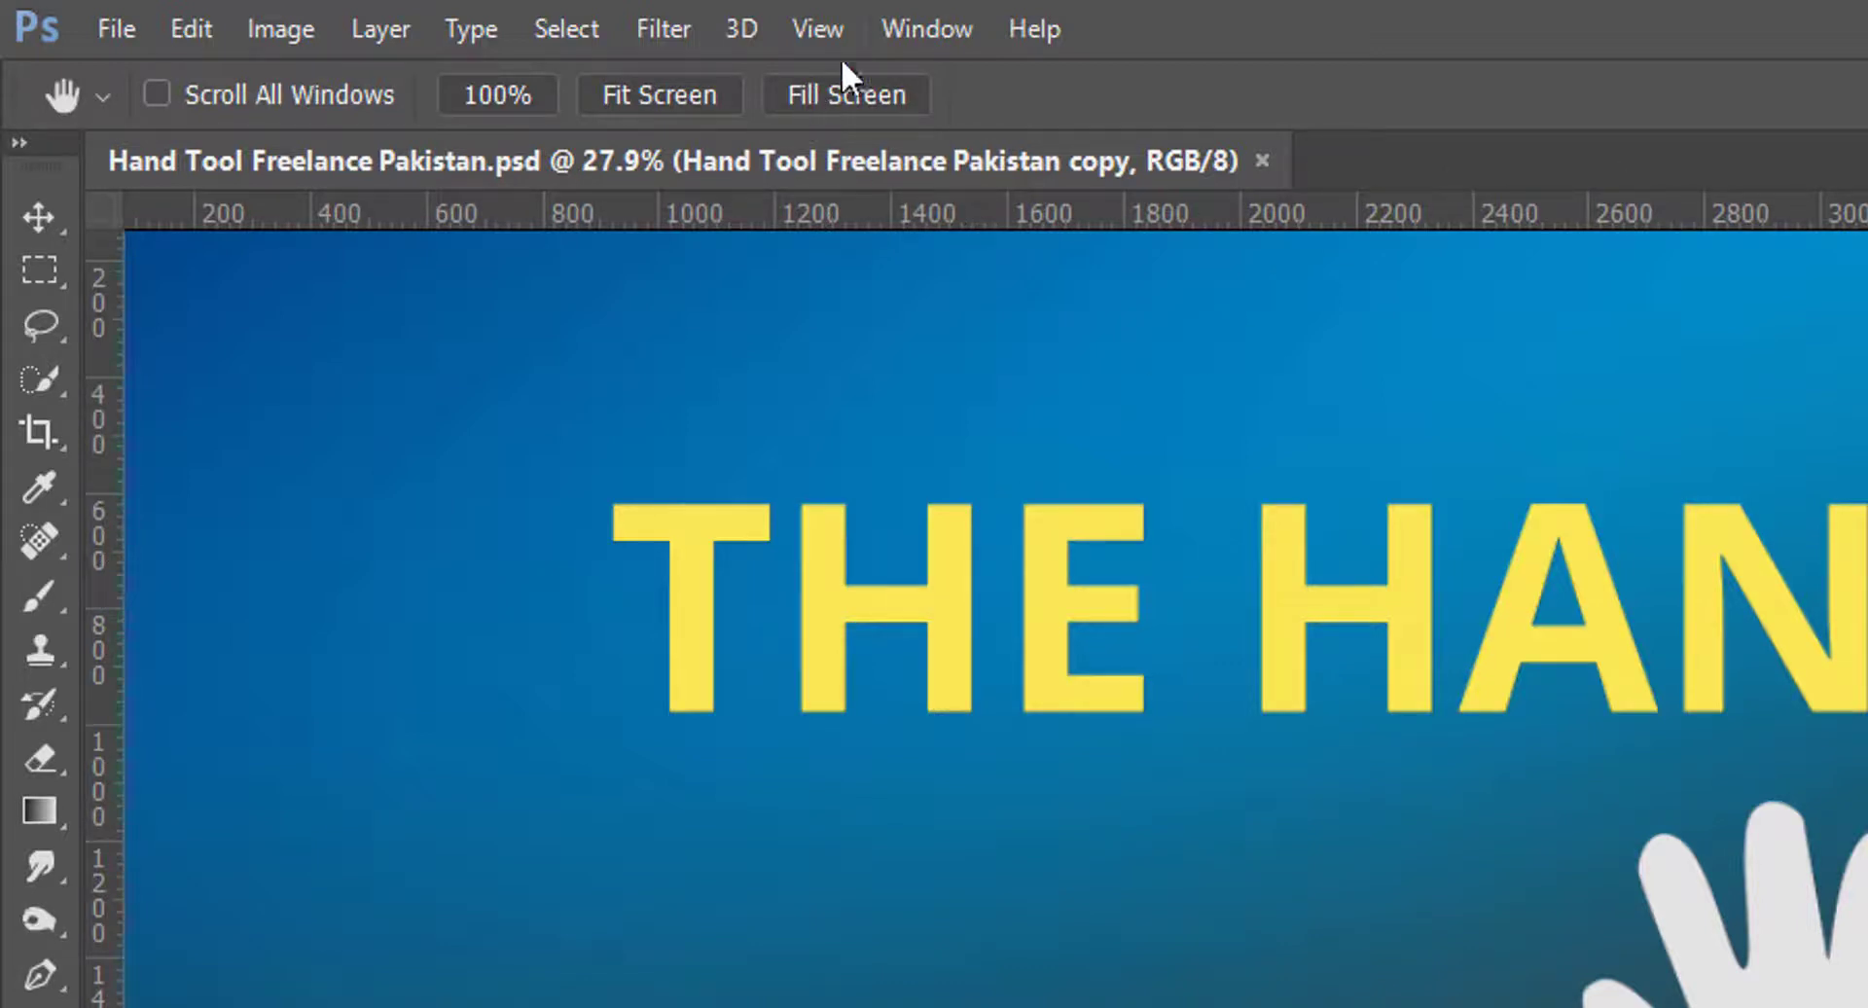
Review the window arrangement options, float the document in its own window and dock it back as a tab
{"action": "left_click", "coordinate": [939, 15]}
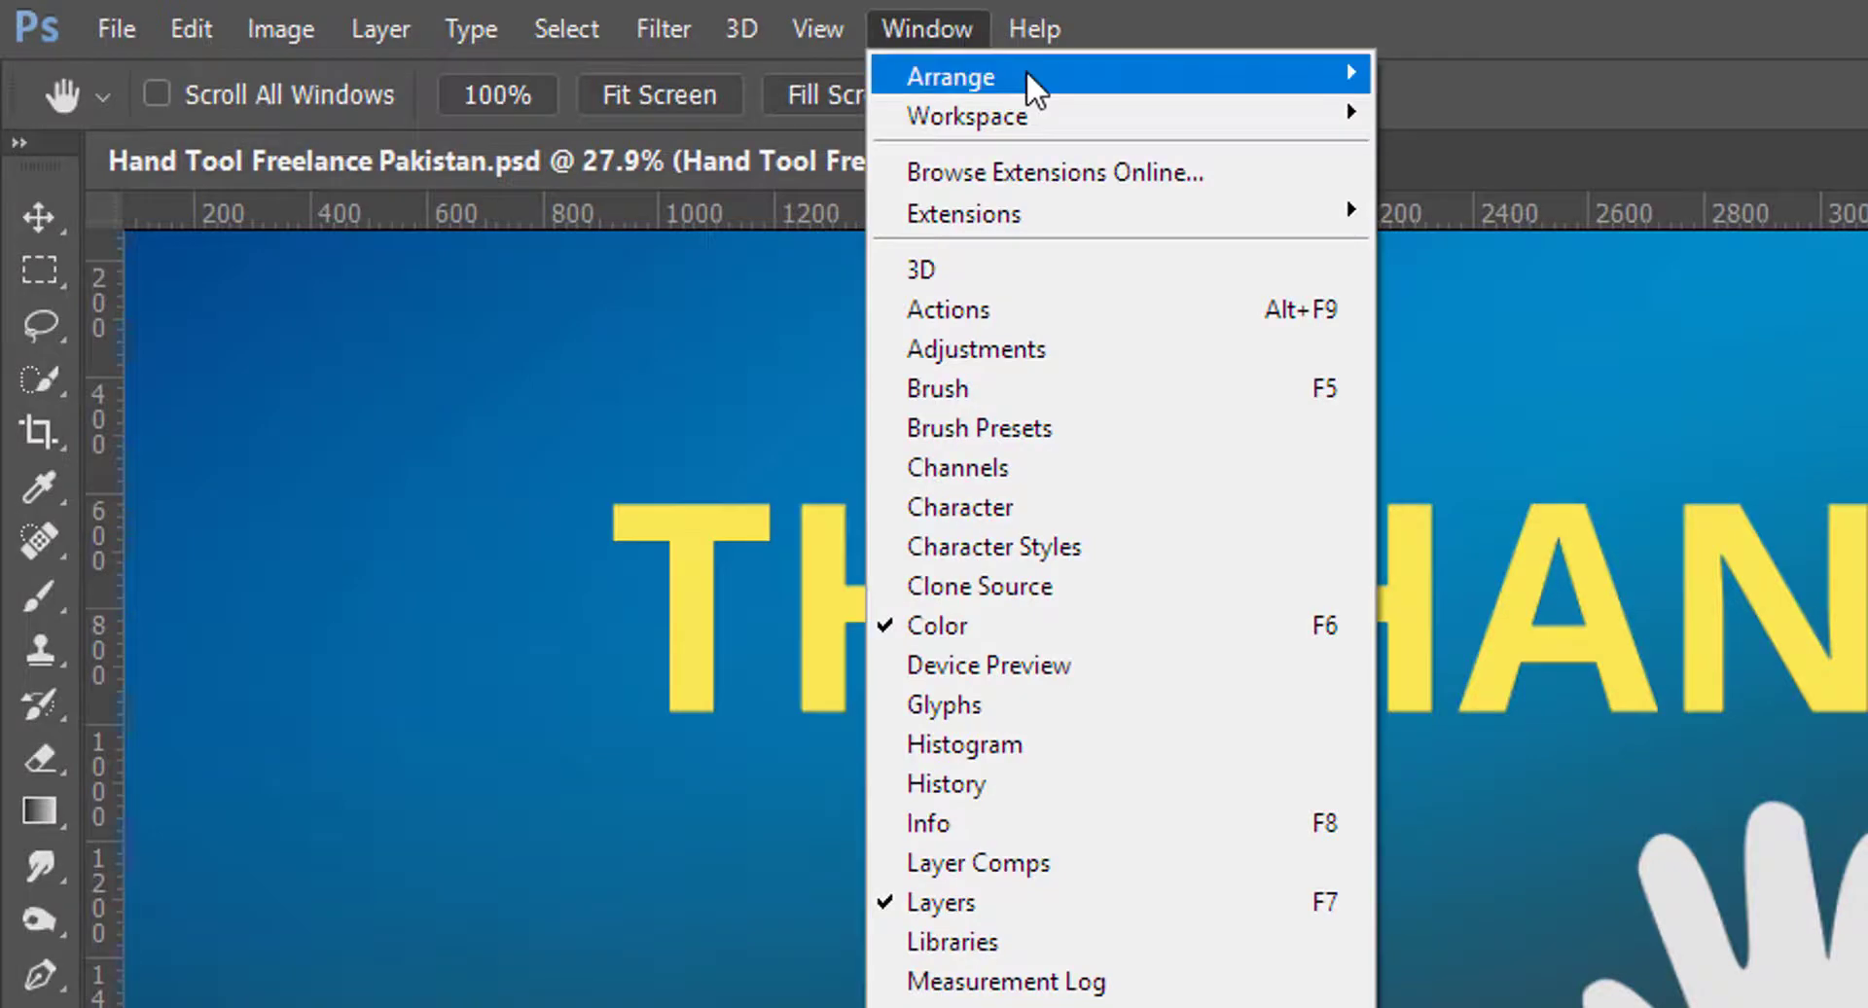
{"action": "mouse_move", "coordinate": [1026, 74]}
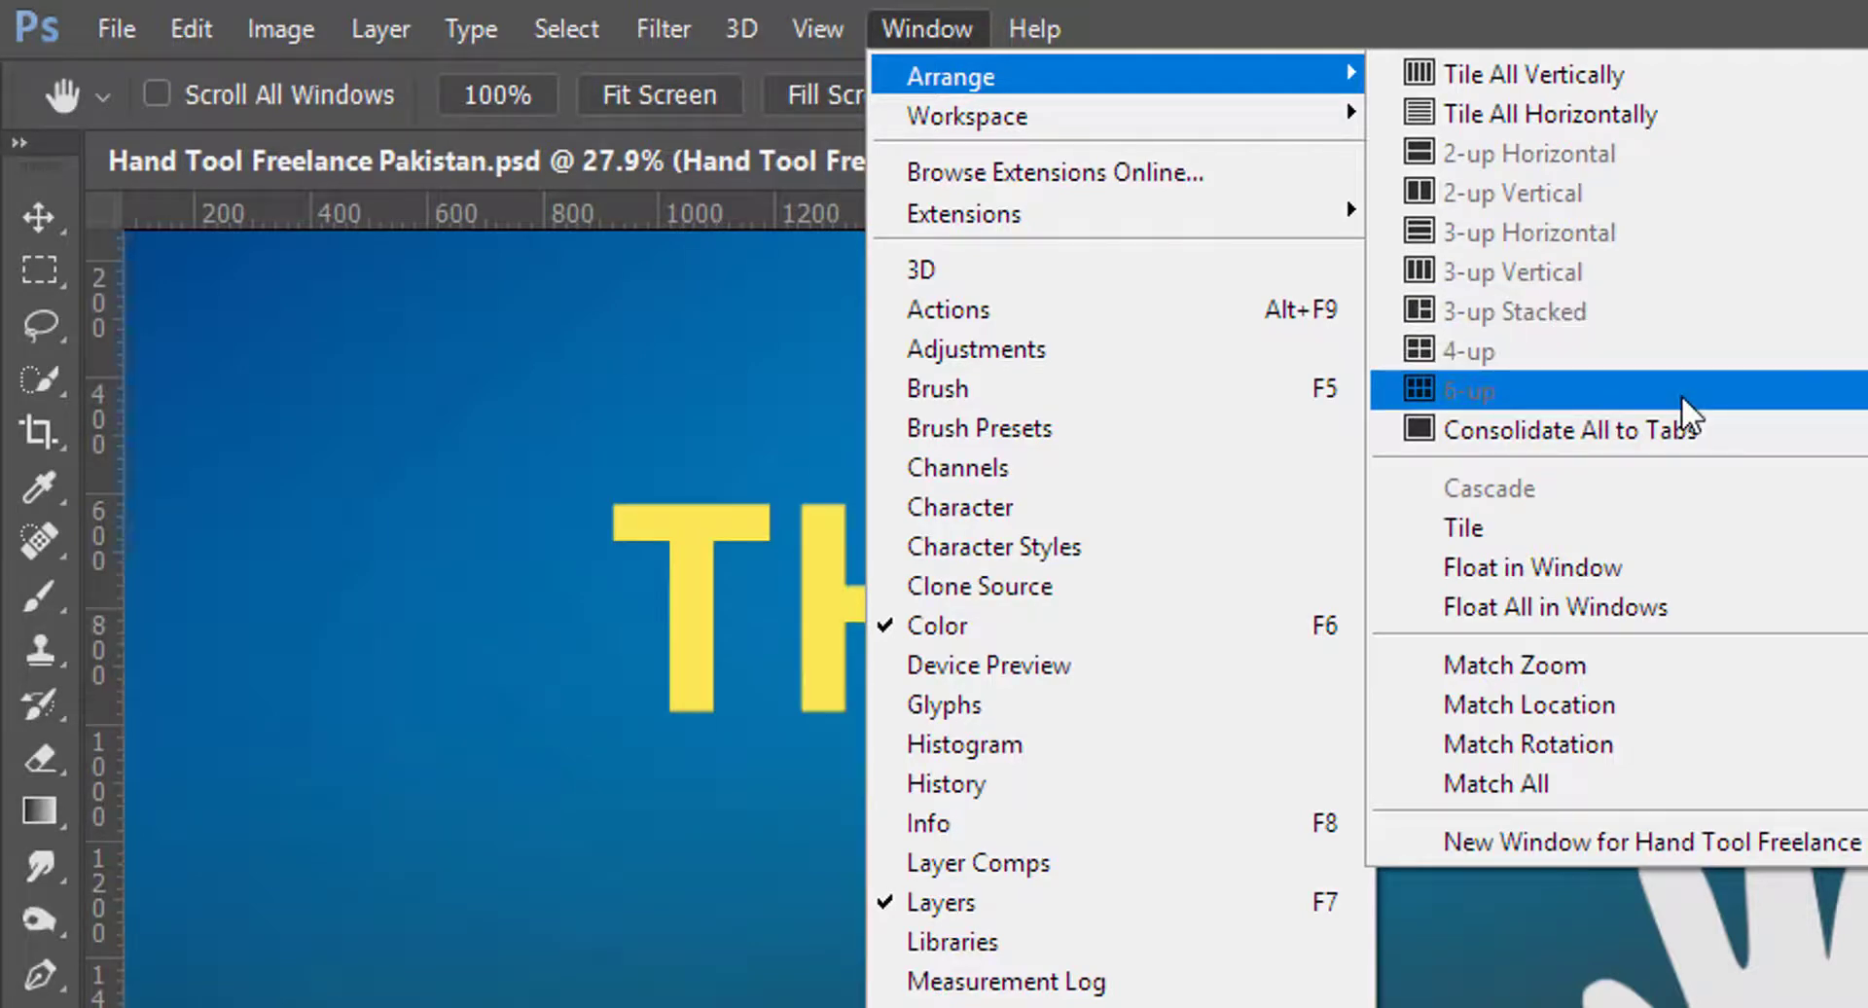
{"action": "left_click", "coordinate": [1797, 430]}
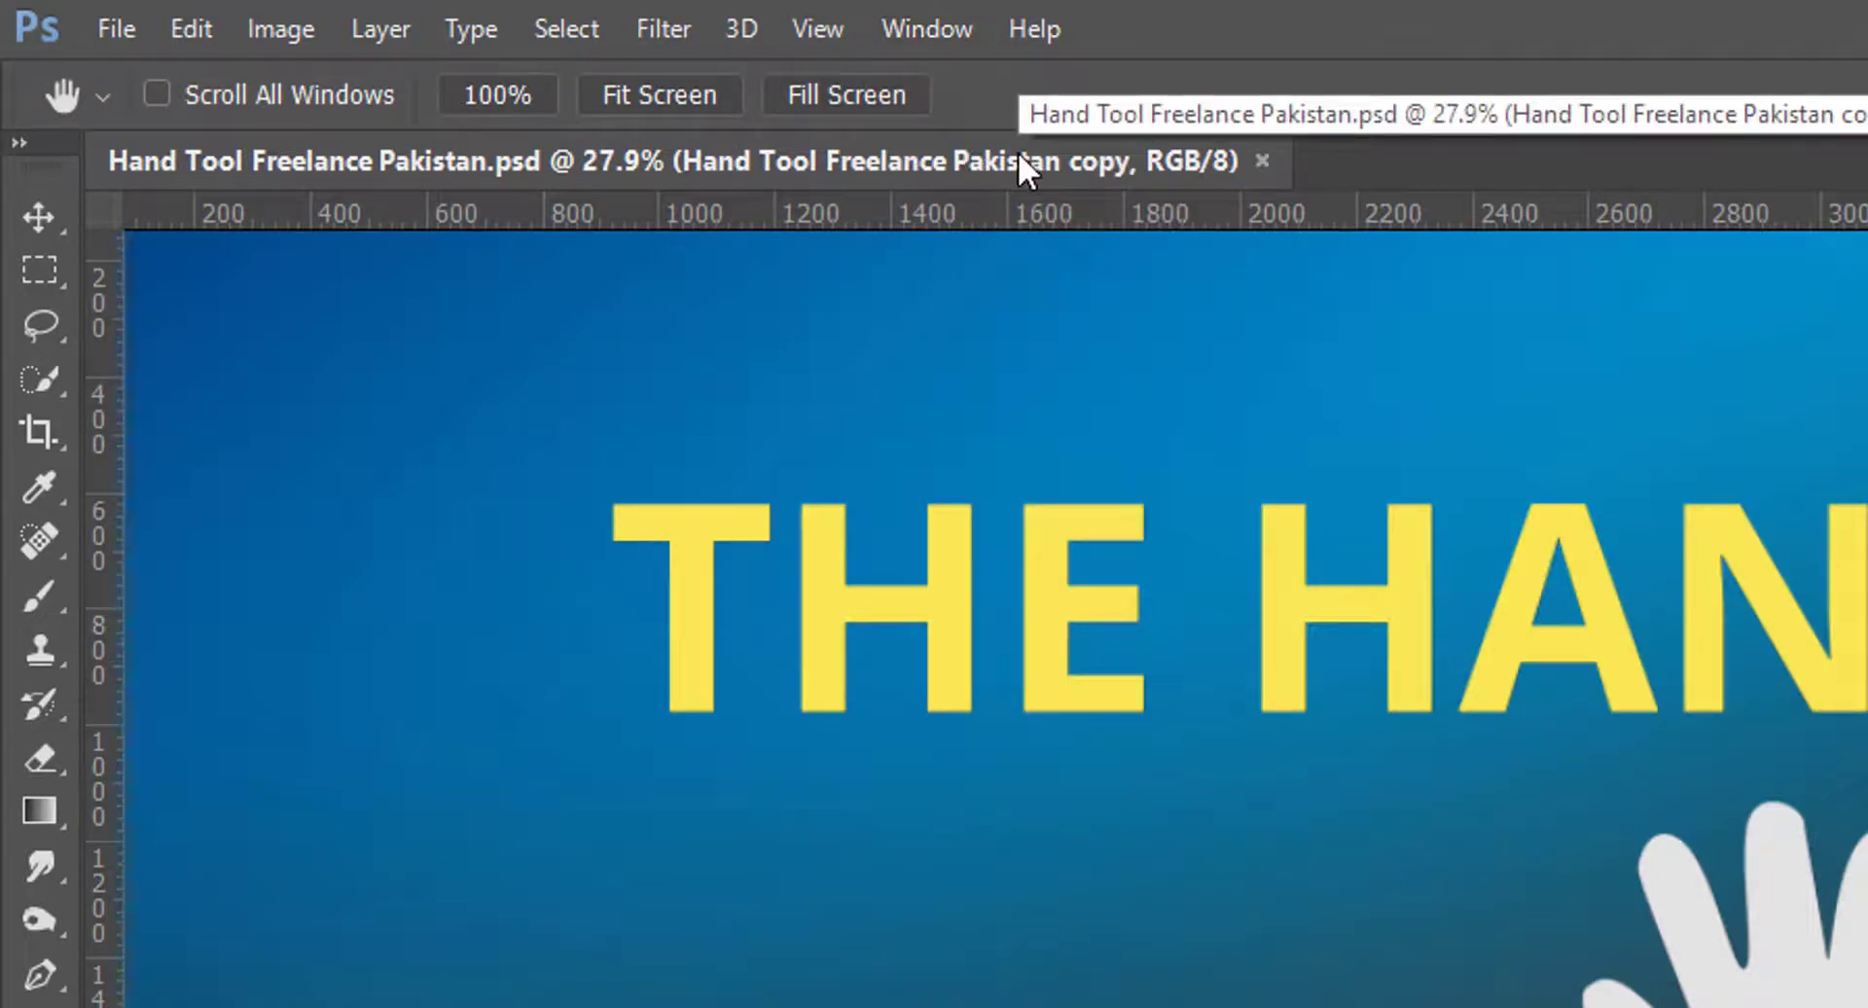
{"action": "left_click_drag", "start_coordinate": [1030, 152], "coordinate": [1230, 471]}
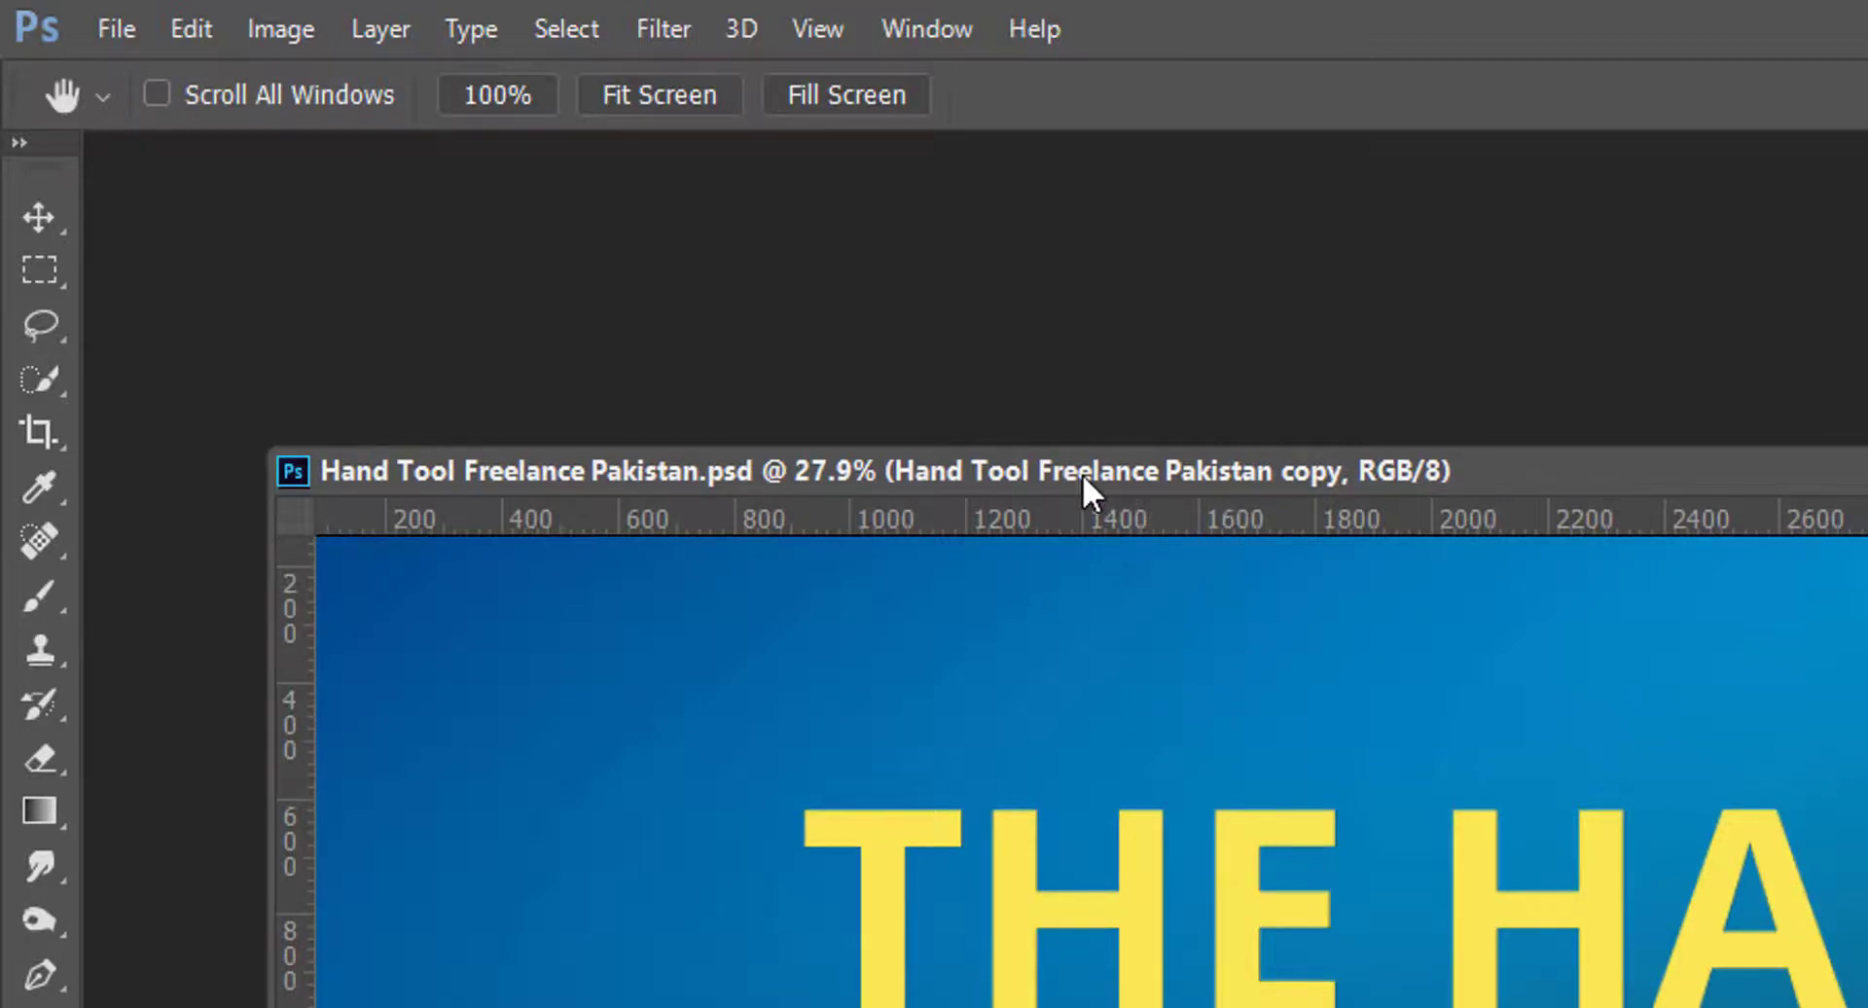
{"action": "left_click_drag", "start_coordinate": [1082, 475], "coordinate": [876, 167]}
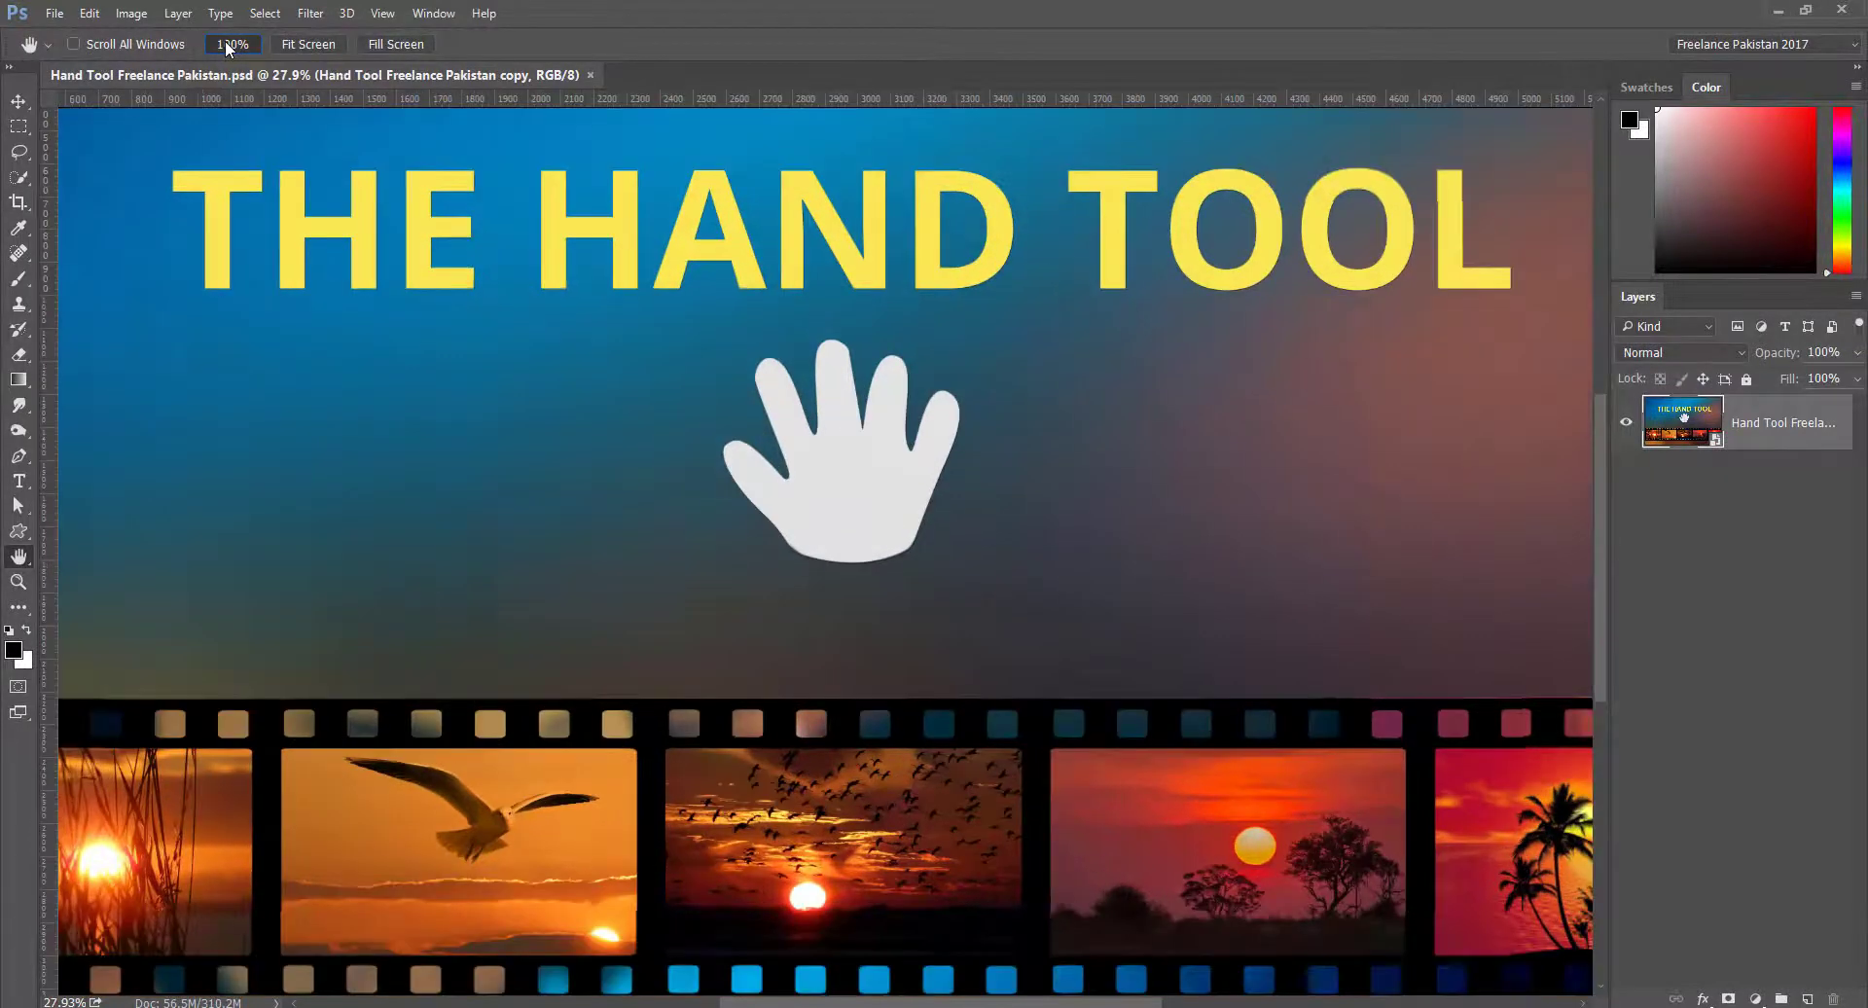
View the image at 100% and pan across the title and the hand graphic with the Hand tool
{"action": "left_click", "coordinate": [228, 45]}
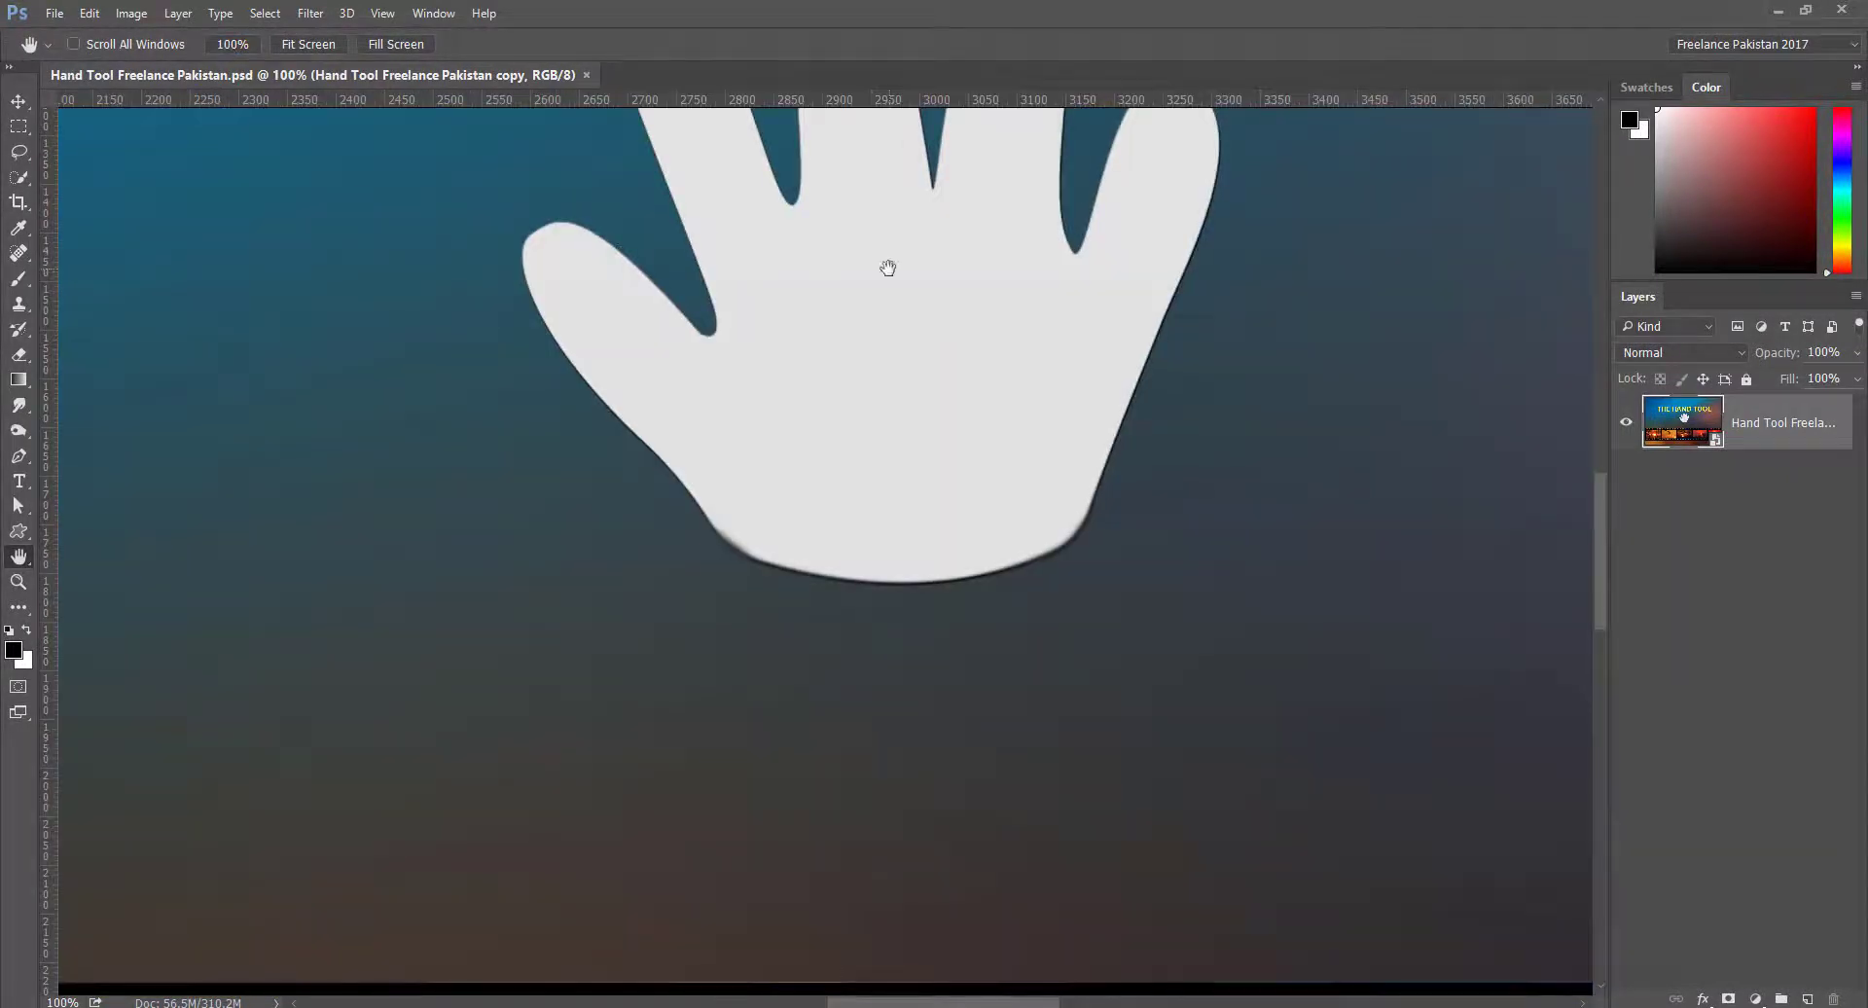
{"action": "left_click_drag", "start_coordinate": [863, 336], "coordinate": [921, 588]}
{"action": "left_click_drag", "start_coordinate": [642, 375], "coordinate": [843, 596]}
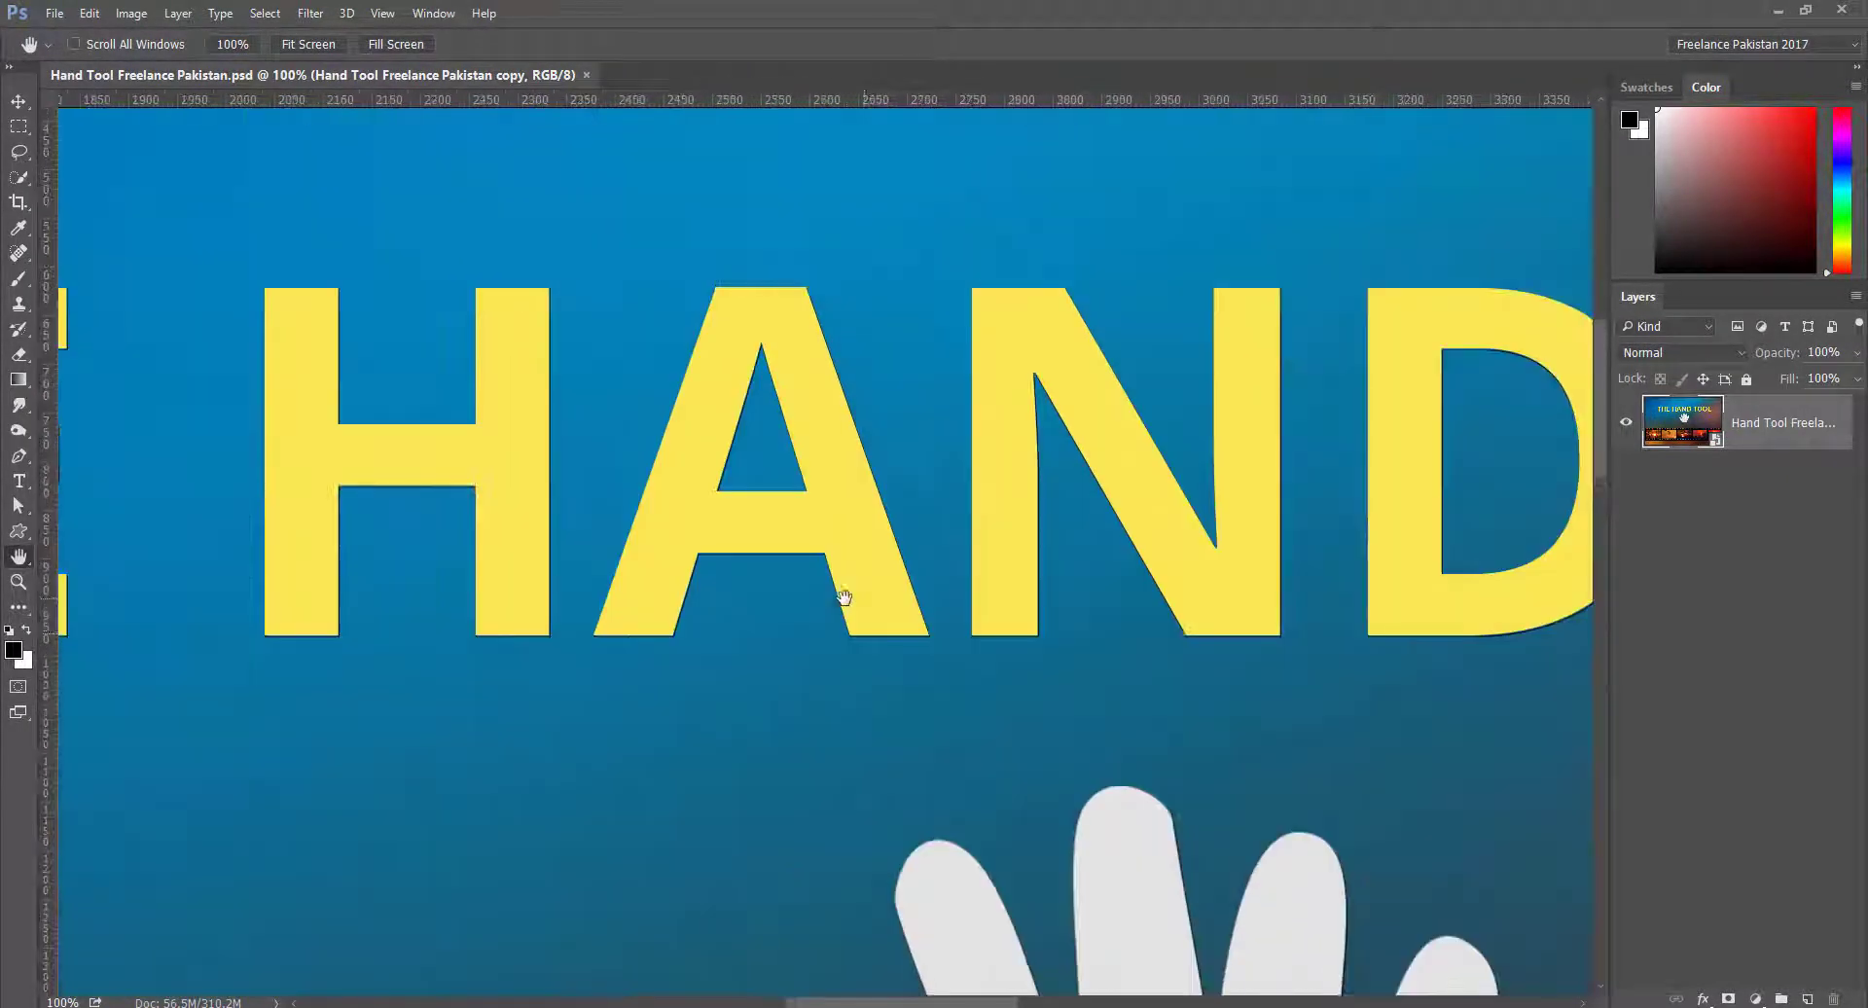
{"action": "left_click_drag", "start_coordinate": [647, 537], "coordinate": [863, 575]}
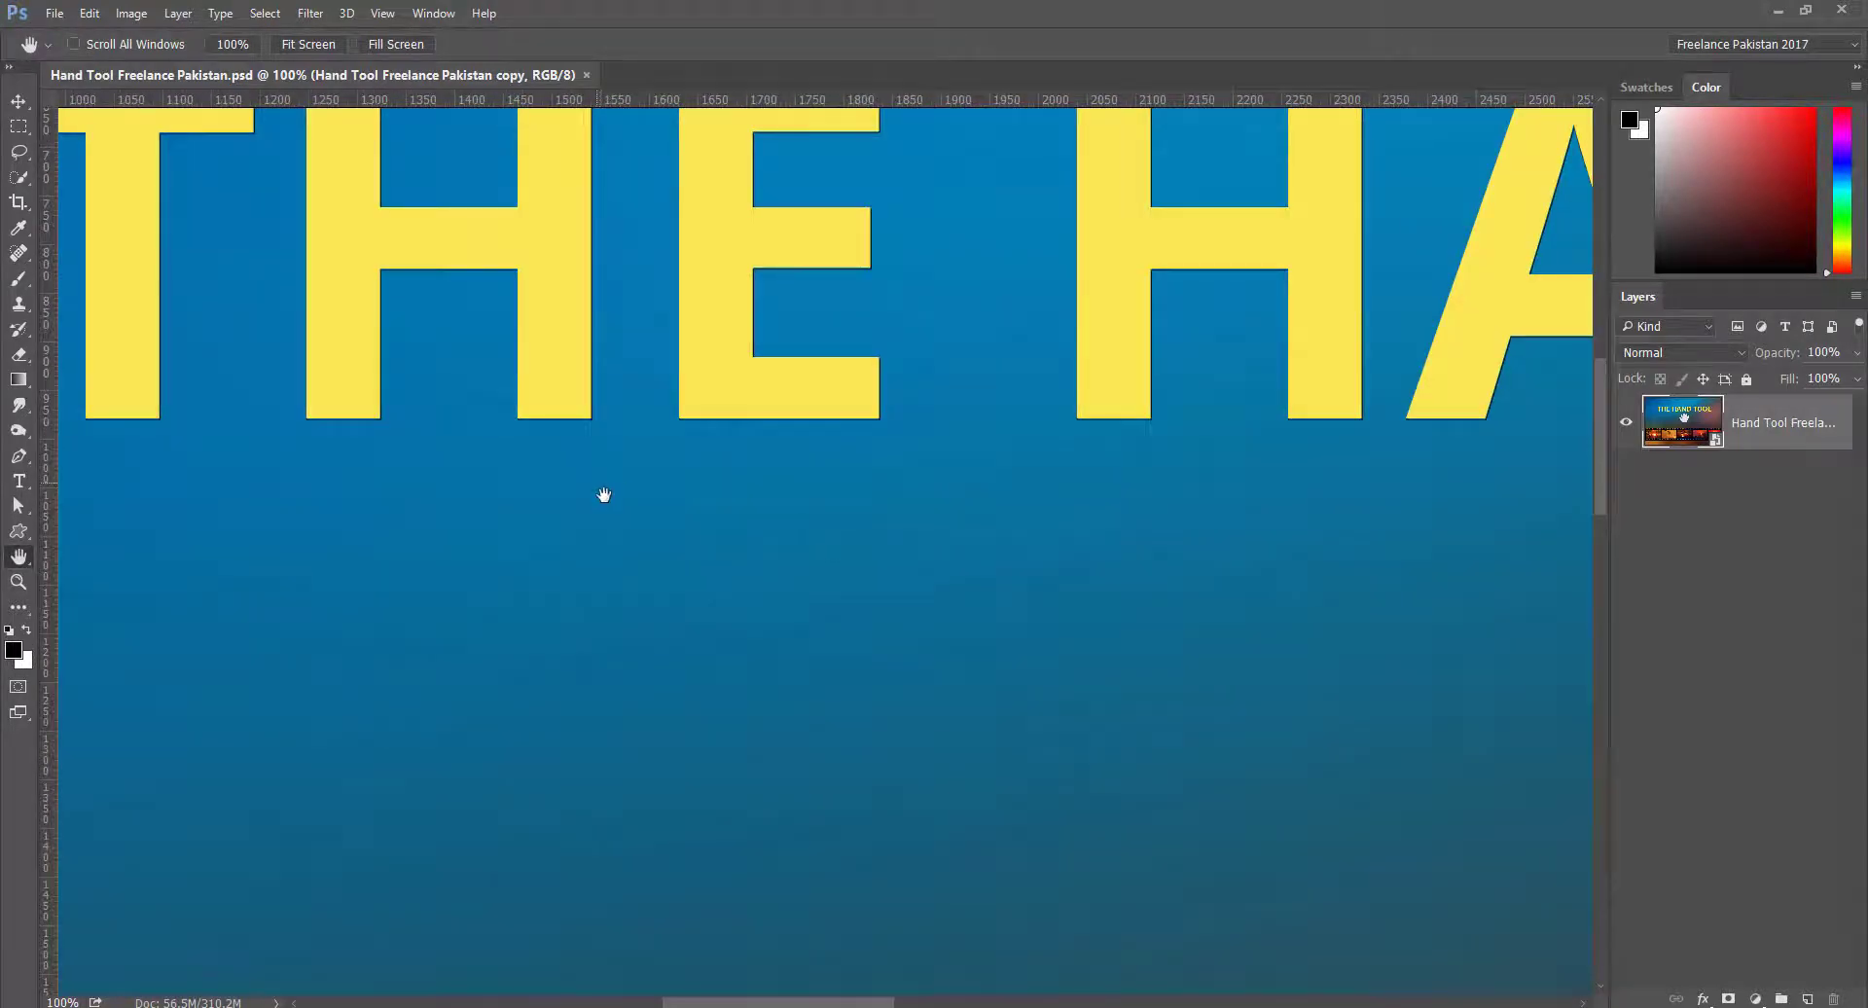
{"action": "left_click_drag", "start_coordinate": [604, 496], "coordinate": [702, 621]}
{"action": "left_click_drag", "start_coordinate": [1352, 662], "coordinate": [763, 534]}
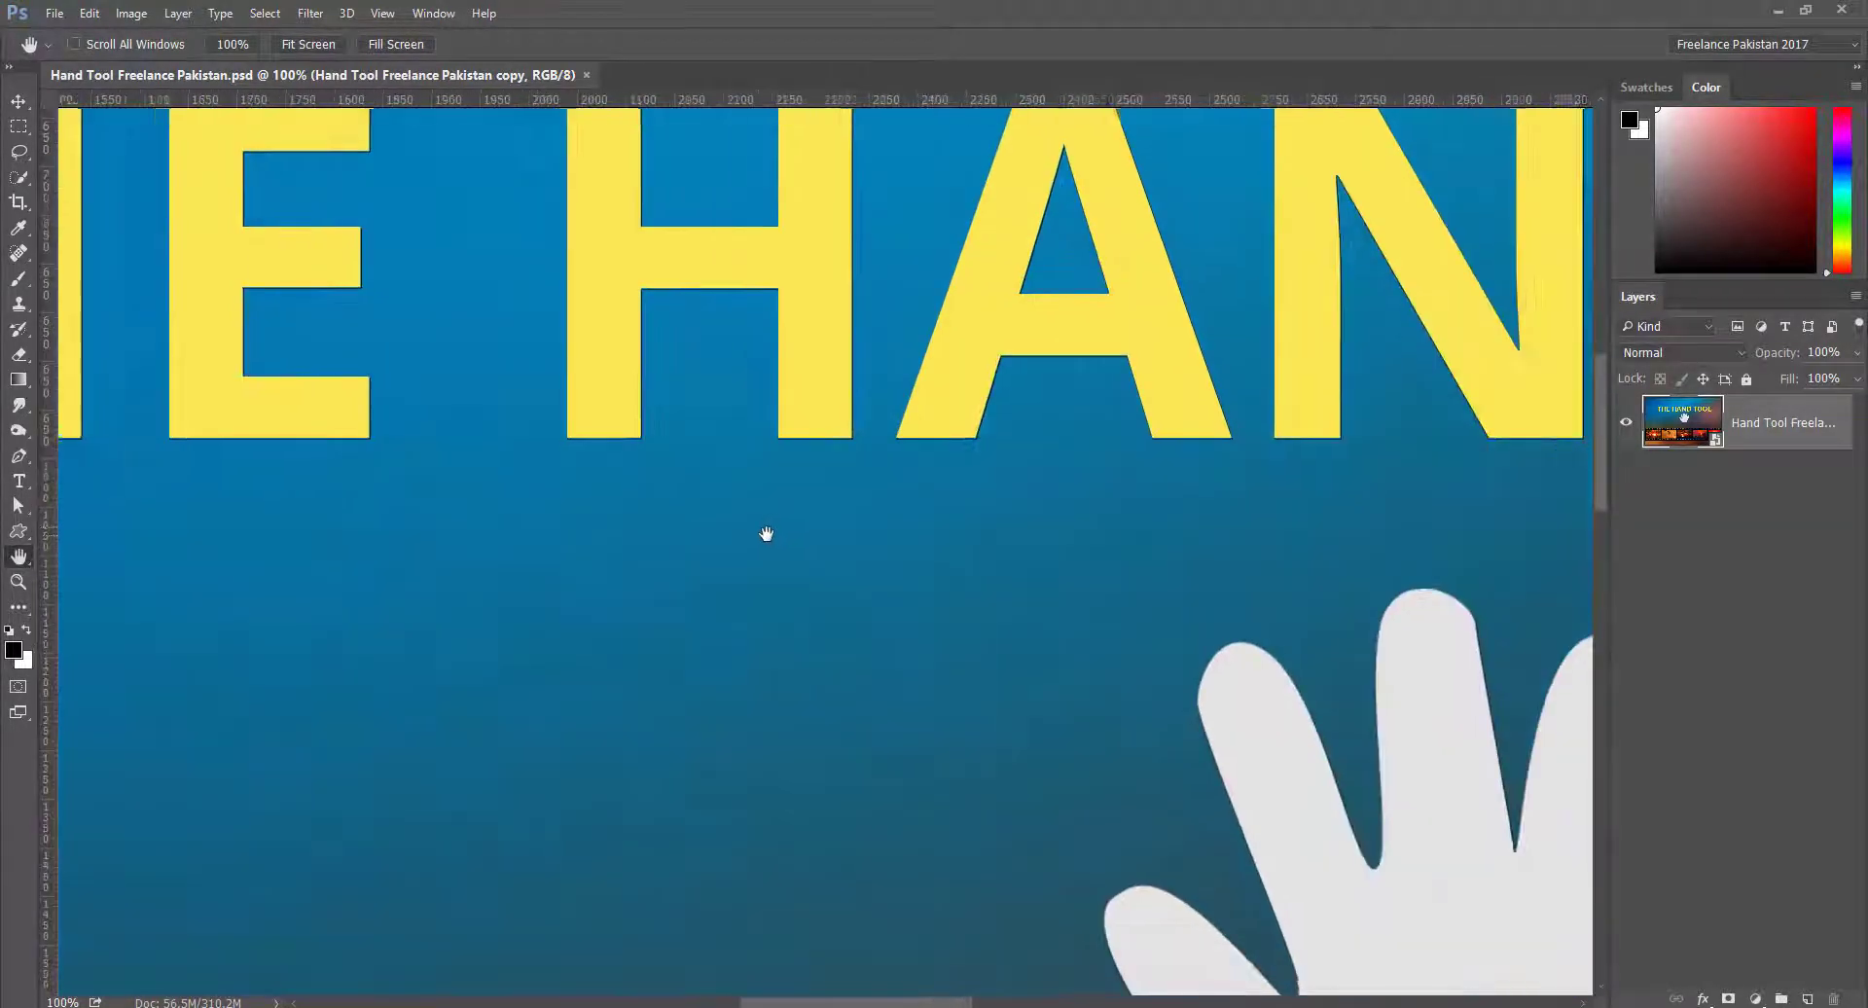
{"action": "mouse_move", "coordinate": [1384, 487]}
{"action": "left_mouse_down"}
{"action": "mouse_move", "coordinate": [951, 629]}
{"action": "mouse_move", "coordinate": [766, 592]}
{"action": "left_mouse_up"}
{"action": "mouse_move", "coordinate": [1557, 701]}
{"action": "left_mouse_down"}
{"action": "mouse_move", "coordinate": [1026, 551]}
{"action": "mouse_move", "coordinate": [1048, 385]}
{"action": "left_mouse_up"}
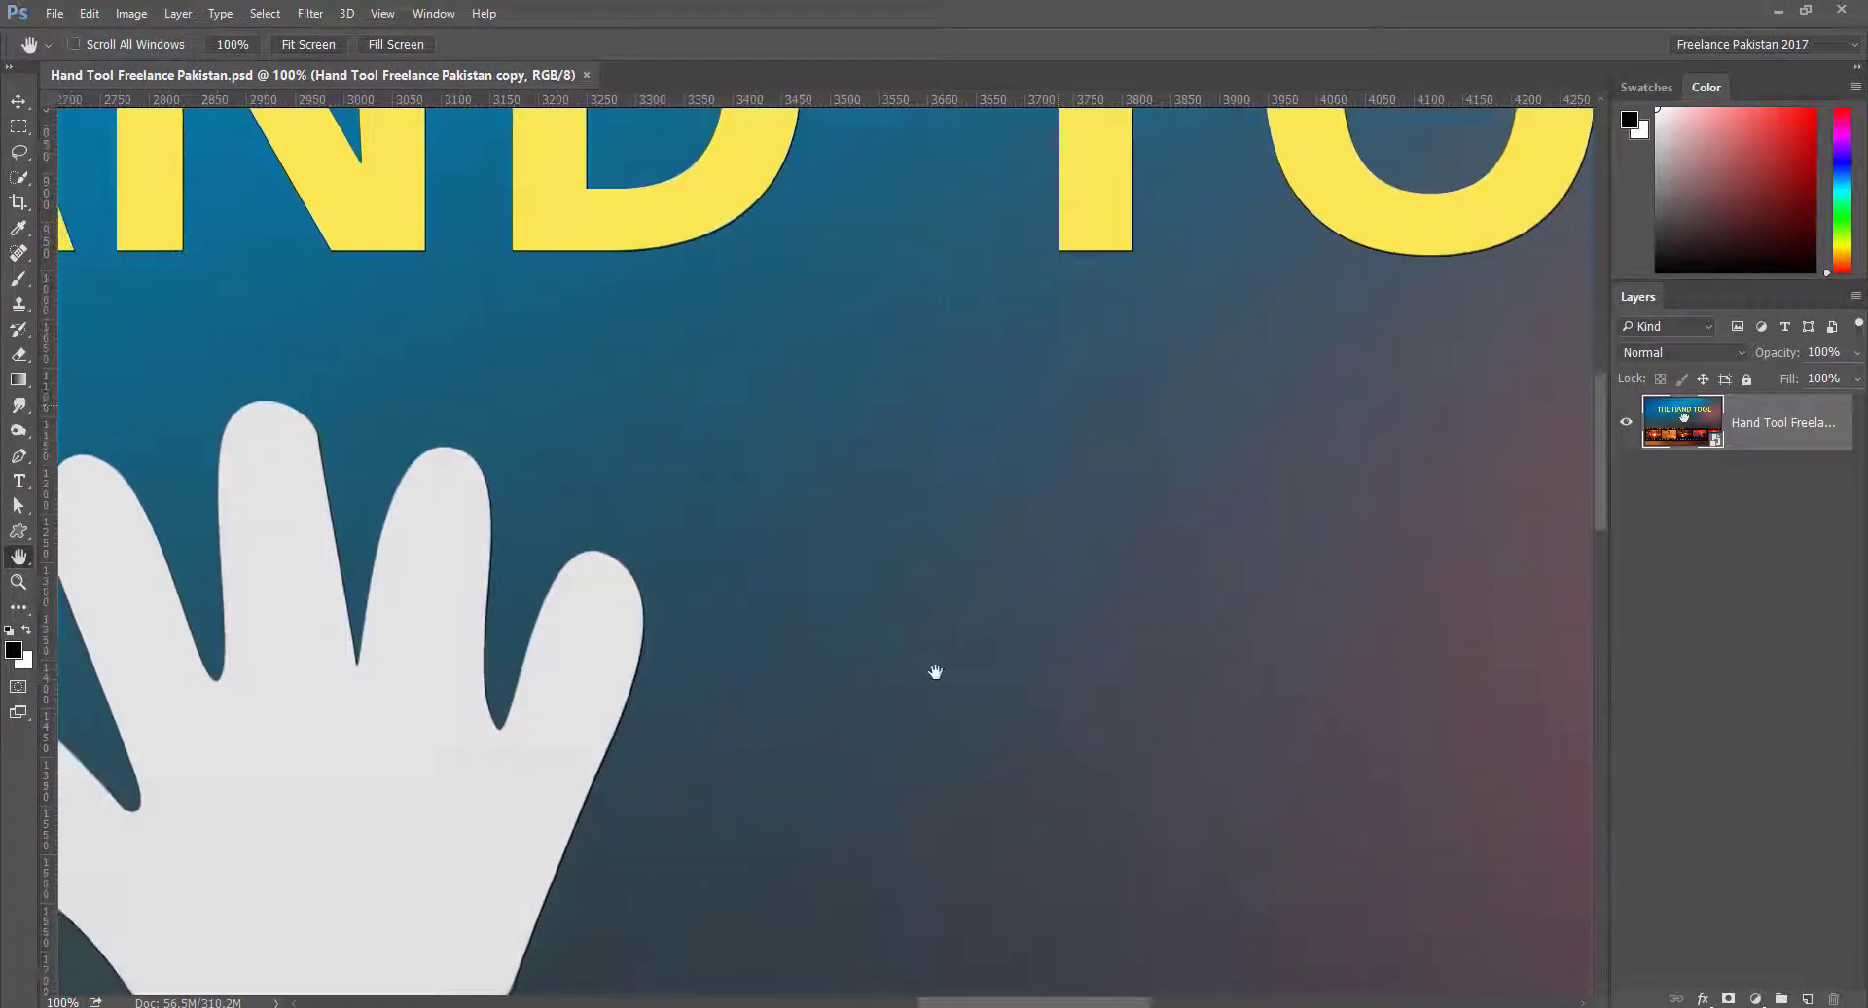
Pan down from the hand graphic to the seagull frame near the start of the film strip
{"action": "left_click_drag", "start_coordinate": [934, 671], "coordinate": [1392, 299]}
{"action": "left_click_drag", "start_coordinate": [930, 615], "coordinate": [1055, 516]}
{"action": "left_click_drag", "start_coordinate": [1051, 613], "coordinate": [1050, 520]}
{"action": "left_click_drag", "start_coordinate": [273, 822], "coordinate": [925, 361]}
{"action": "mouse_move", "coordinate": [683, 753]}
{"action": "left_mouse_down"}
{"action": "mouse_move", "coordinate": [1006, 446]}
{"action": "mouse_move", "coordinate": [1596, 307]}
{"action": "left_mouse_up"}
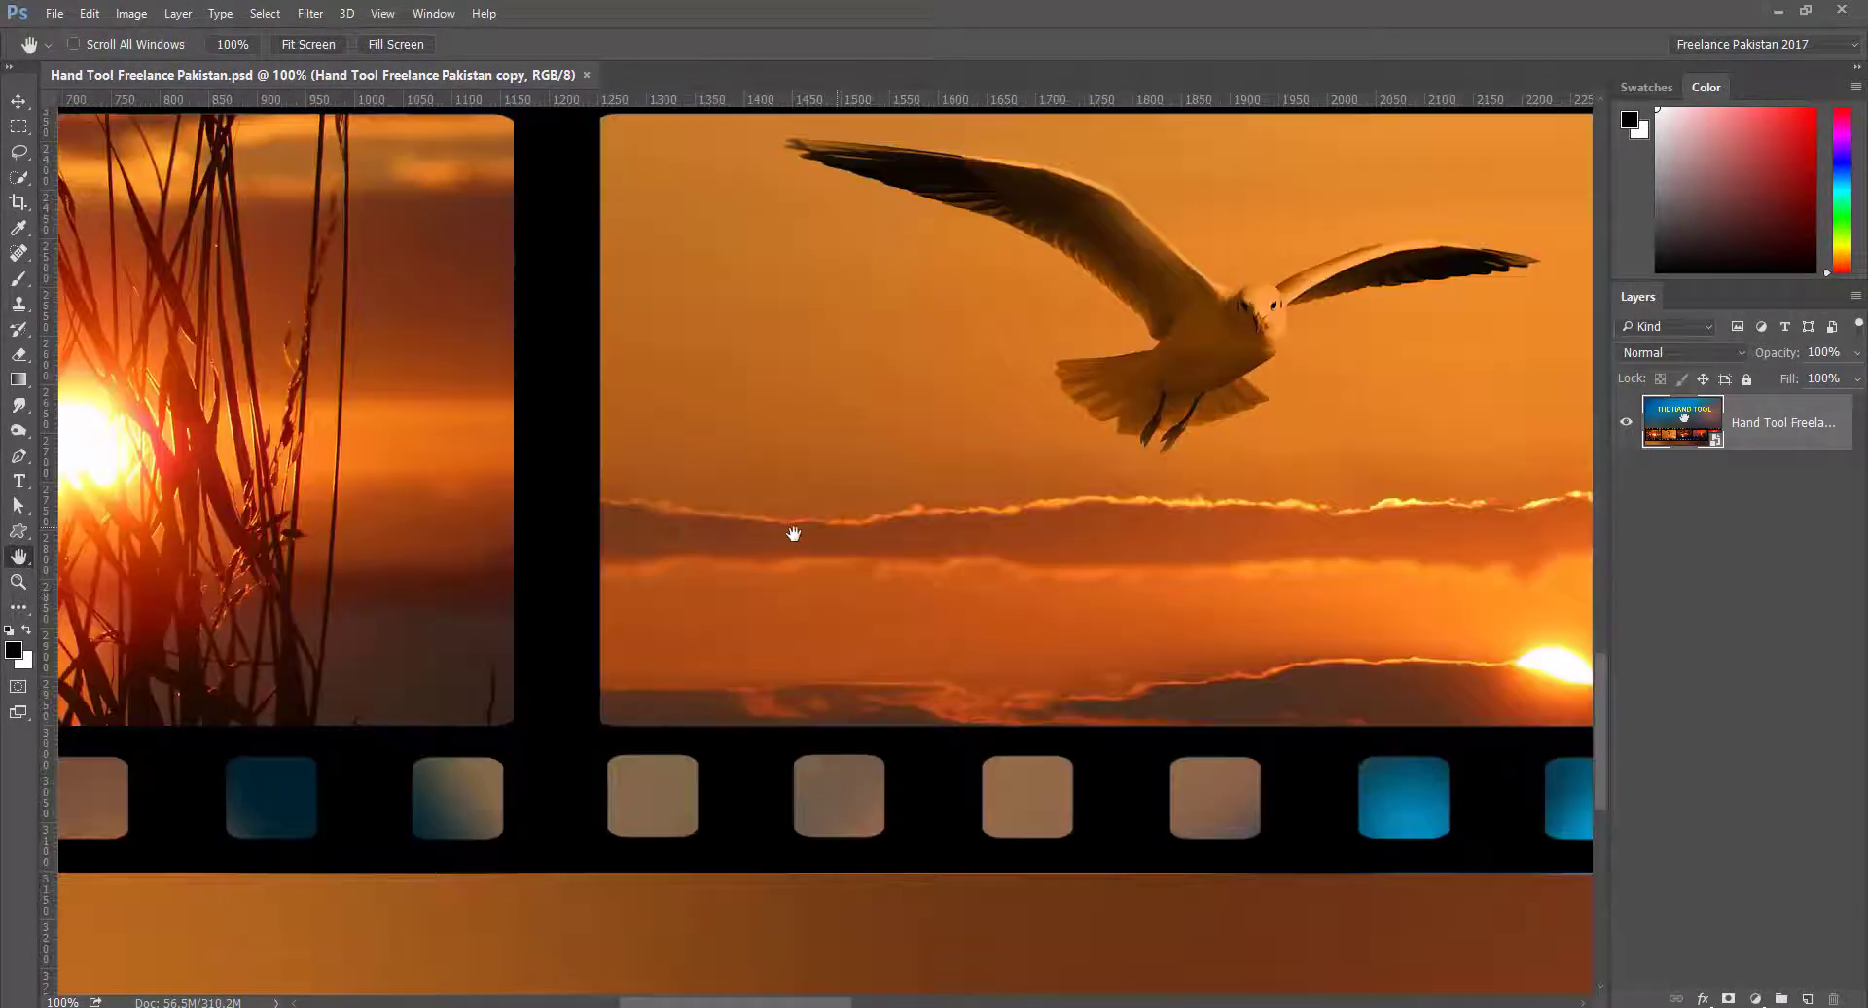
Pan along the film strip from the grass sunset frame to the palm tree frame at the image's right edge
{"action": "mouse_move", "coordinate": [804, 553]}
{"action": "left_mouse_down"}
{"action": "mouse_move", "coordinate": [1276, 471]}
{"action": "mouse_move", "coordinate": [1349, 569]}
{"action": "left_mouse_up"}
{"action": "left_click_drag", "start_coordinate": [686, 490], "coordinate": [516, 536]}
{"action": "left_click_drag", "start_coordinate": [881, 540], "coordinate": [131, 525]}
{"action": "mouse_move", "coordinate": [1251, 504]}
{"action": "left_mouse_down"}
{"action": "mouse_move", "coordinate": [855, 504]}
{"action": "mouse_move", "coordinate": [856, 584]}
{"action": "mouse_move", "coordinate": [534, 566]}
{"action": "left_mouse_up"}
{"action": "left_click_drag", "start_coordinate": [1065, 556], "coordinate": [708, 550]}
{"action": "left_click_drag", "start_coordinate": [1180, 555], "coordinate": [1076, 555]}
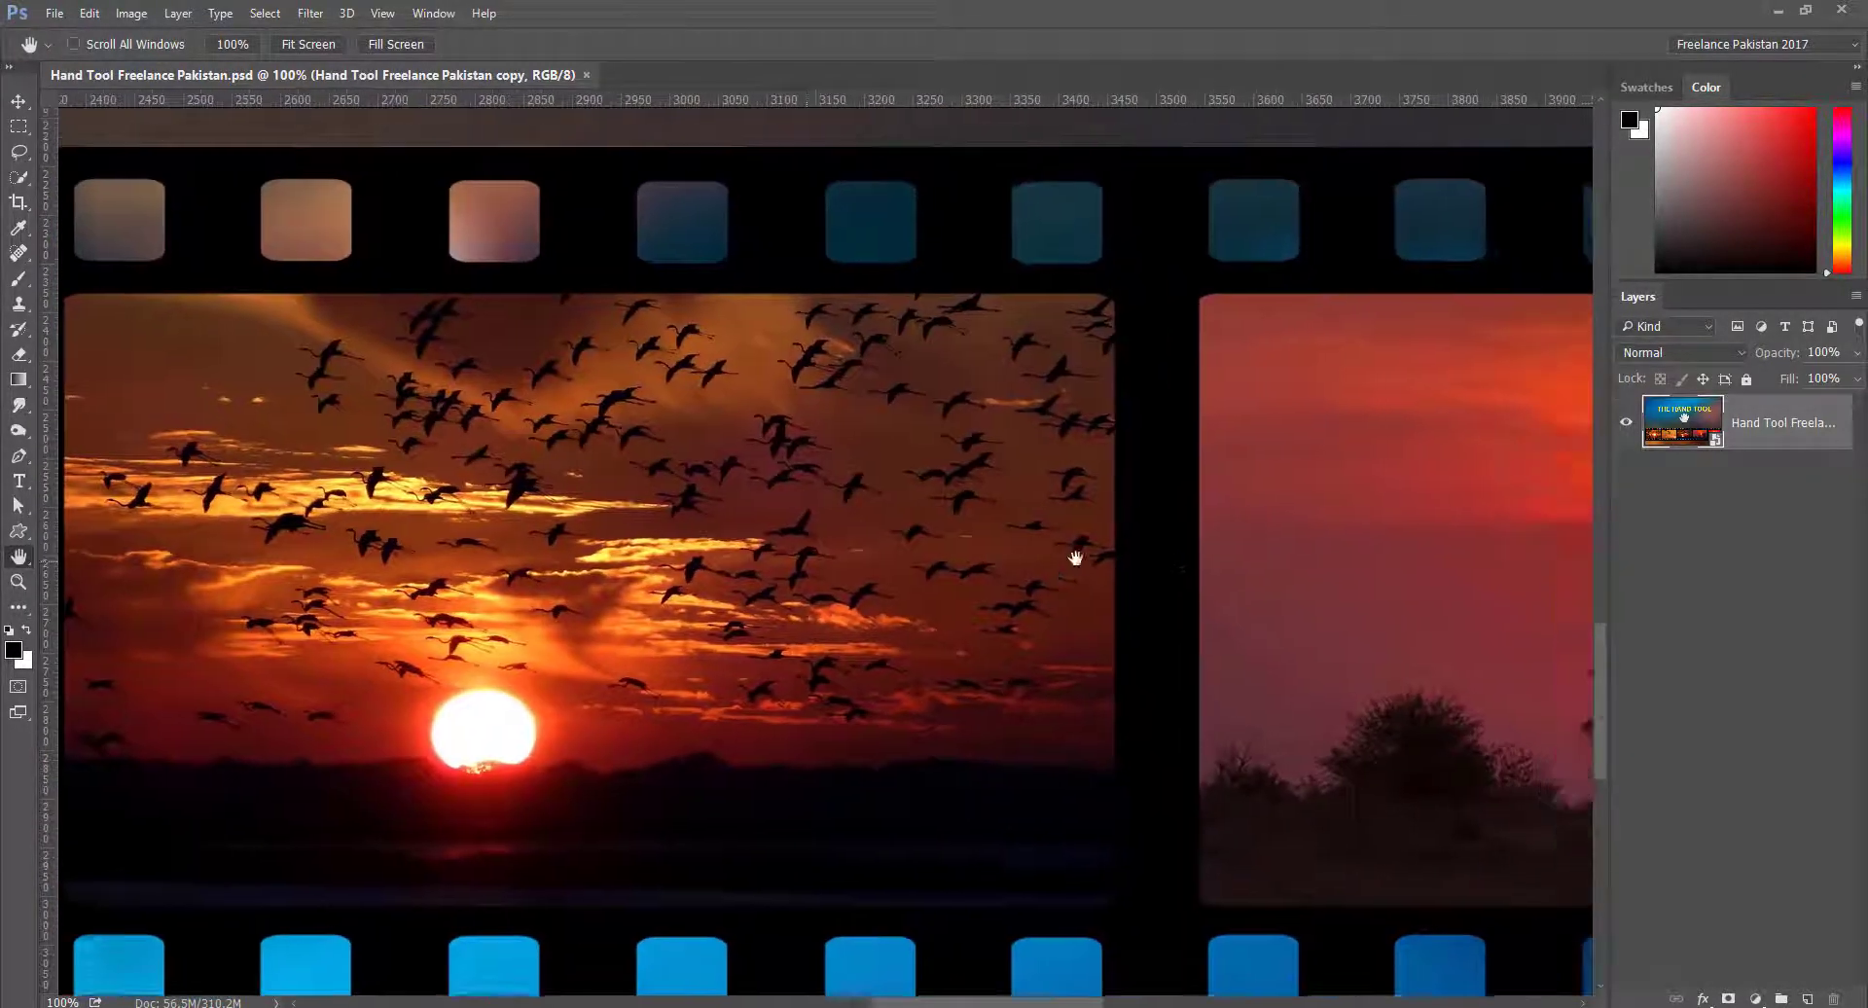
{"action": "left_click_drag", "start_coordinate": [1255, 540], "coordinate": [851, 534]}
{"action": "left_click_drag", "start_coordinate": [1211, 573], "coordinate": [947, 572]}
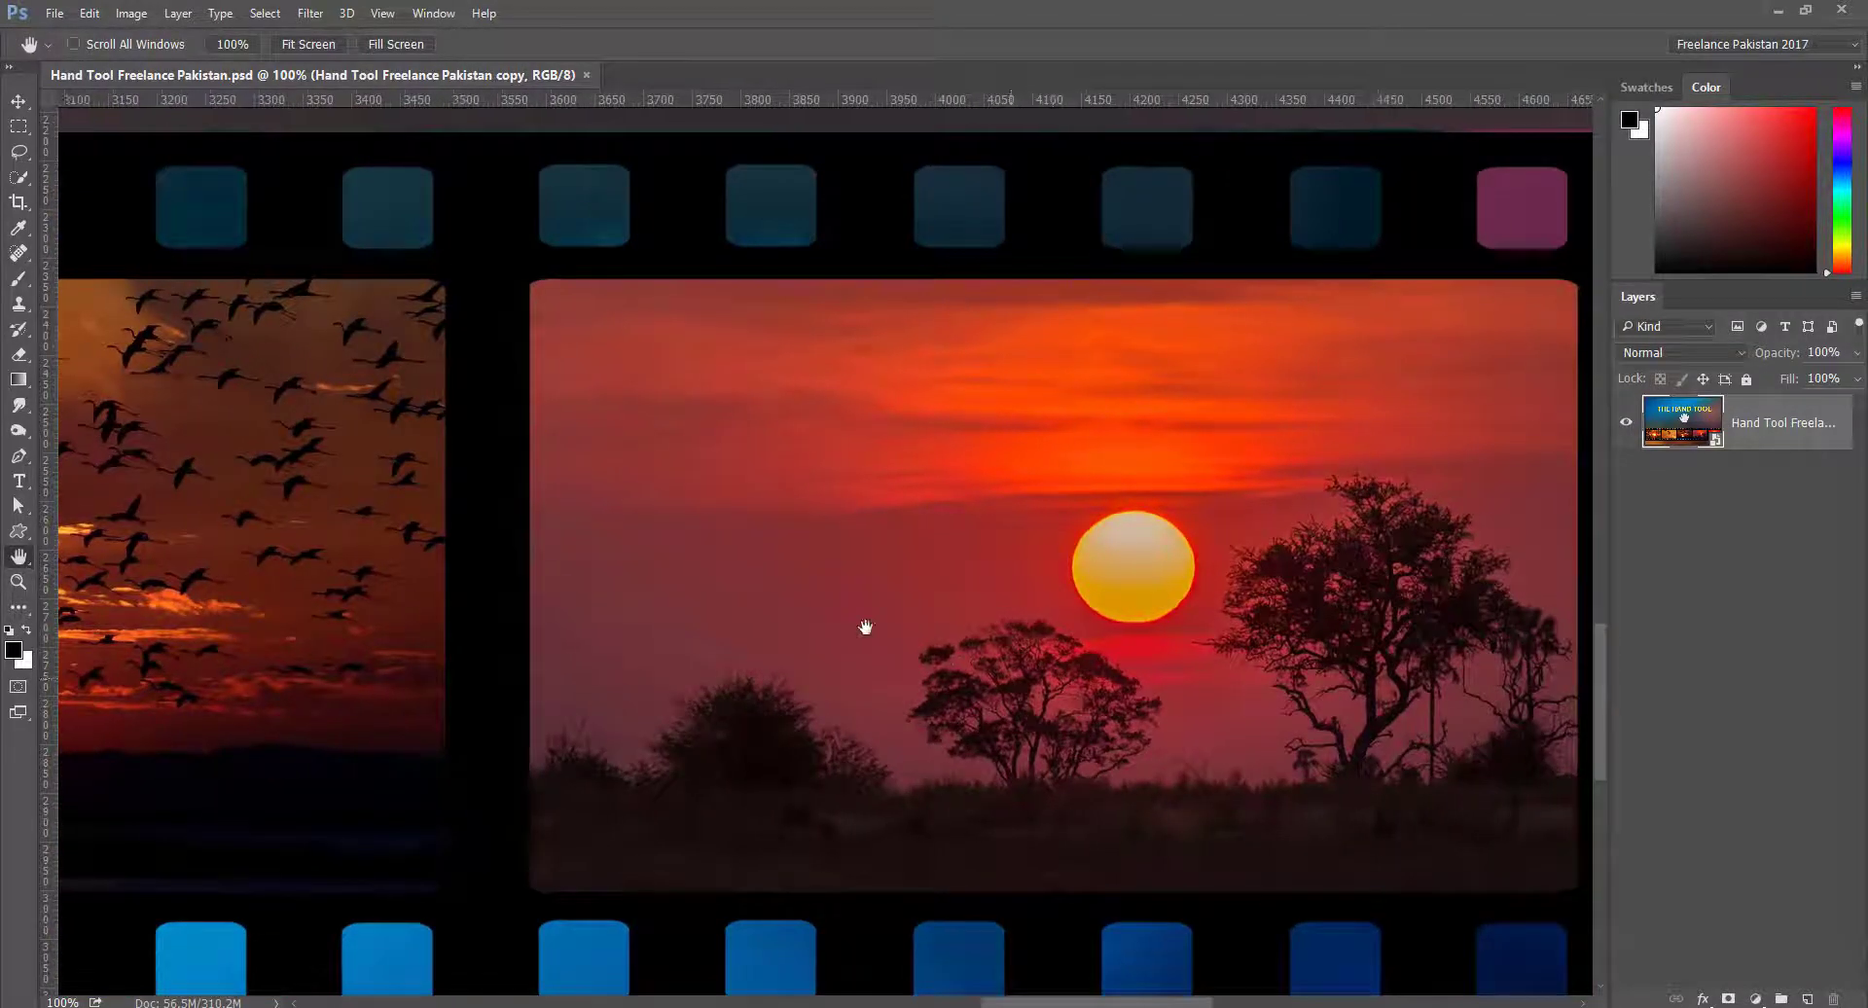
{"action": "mouse_move", "coordinate": [1109, 700]}
{"action": "left_mouse_down"}
{"action": "mouse_move", "coordinate": [888, 604]}
{"action": "mouse_move", "coordinate": [730, 654]}
{"action": "mouse_move", "coordinate": [349, 684]}
{"action": "left_mouse_up"}
{"action": "left_click_drag", "start_coordinate": [1119, 603], "coordinate": [769, 636]}
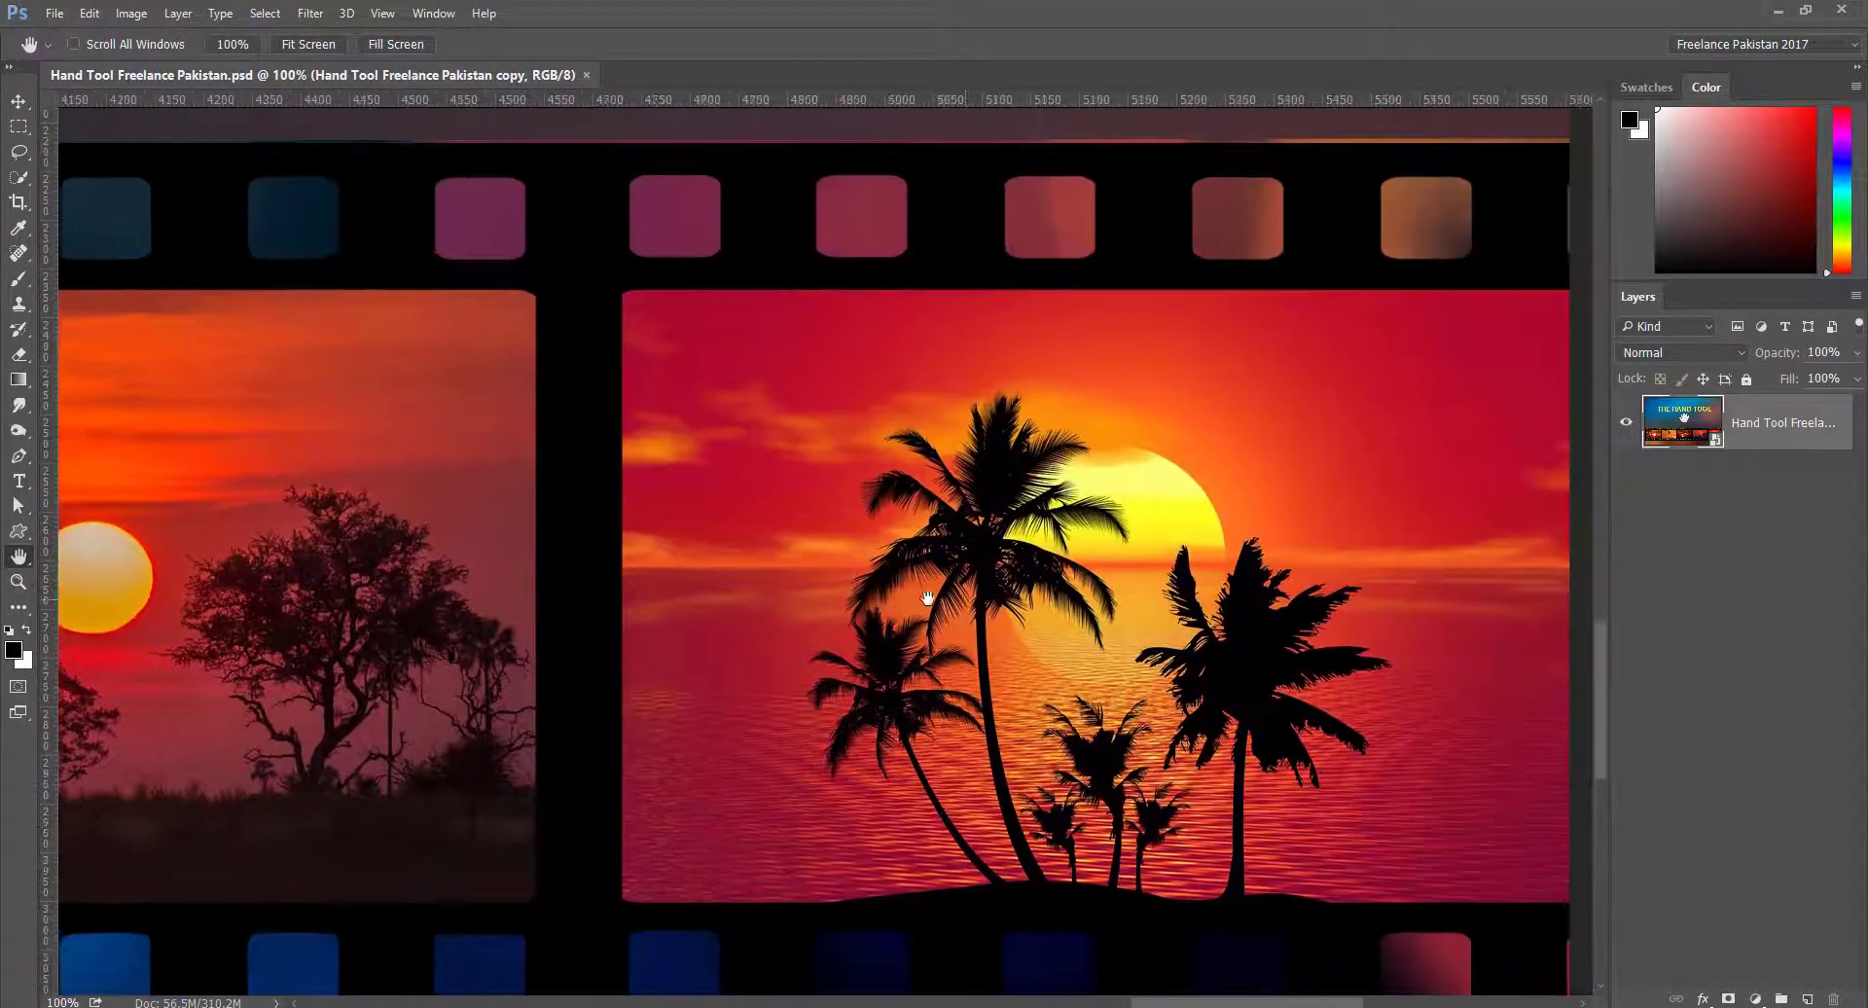
{"action": "mouse_move", "coordinate": [1318, 555]}
{"action": "left_mouse_down"}
{"action": "mouse_move", "coordinate": [1255, 555]}
{"action": "mouse_move", "coordinate": [1039, 638]}
{"action": "mouse_move", "coordinate": [1071, 416]}
{"action": "left_mouse_up"}
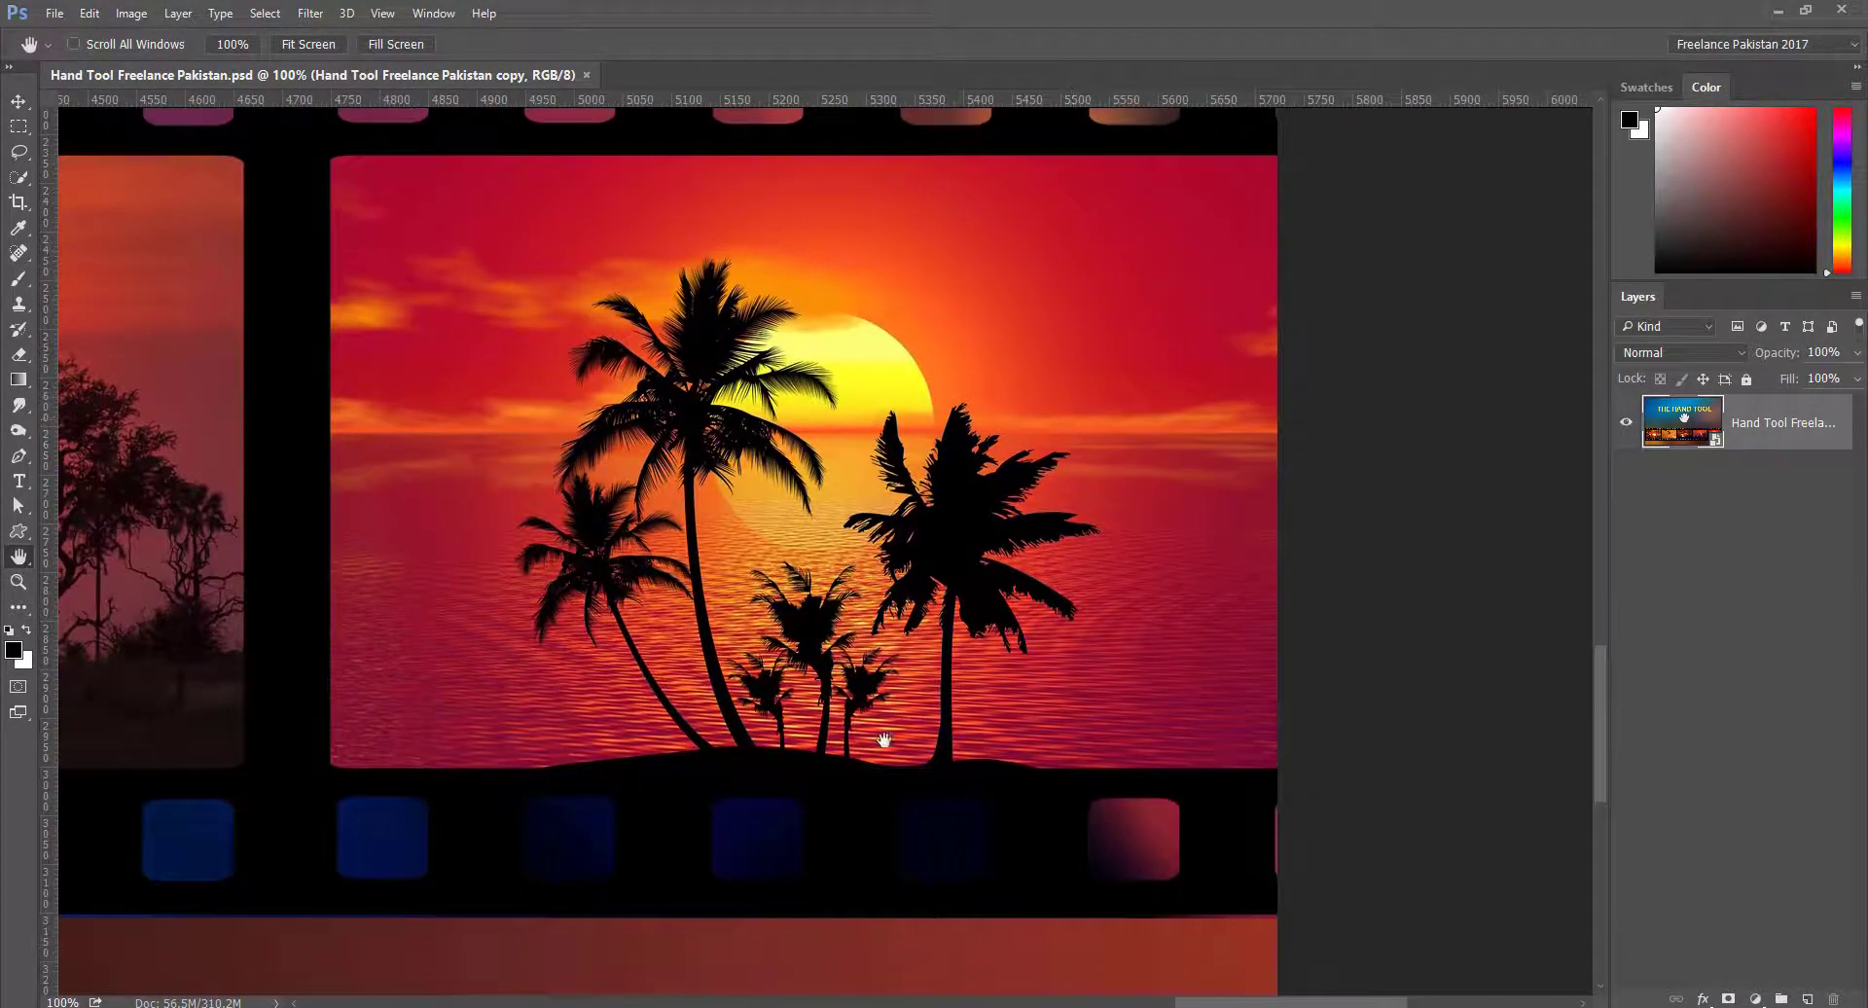
Pan to the image's lower edge below the palm tree frame and back up to the film strip's upper border
{"action": "mouse_move", "coordinate": [880, 743]}
{"action": "left_mouse_down"}
{"action": "mouse_move", "coordinate": [1071, 508]}
{"action": "mouse_move", "coordinate": [1218, 514]}
{"action": "left_mouse_up"}
{"action": "left_click_drag", "start_coordinate": [868, 648], "coordinate": [921, 500]}
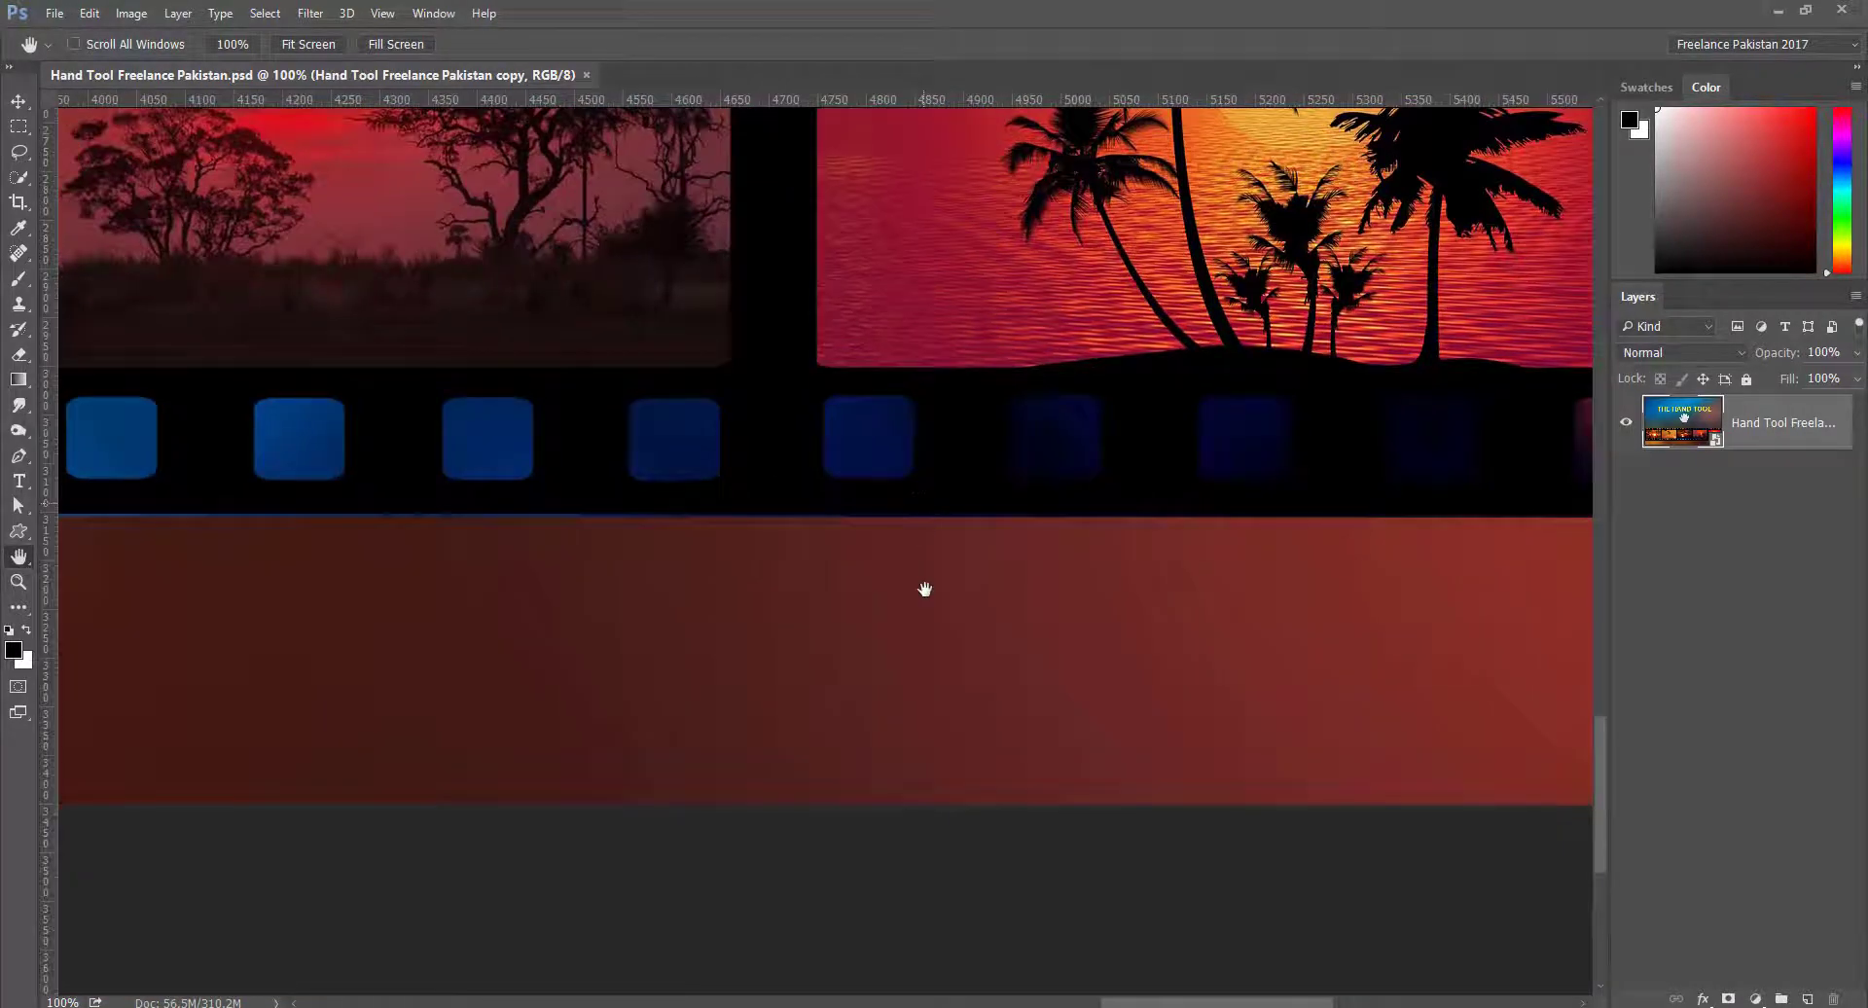
{"action": "left_click_drag", "start_coordinate": [926, 588], "coordinate": [938, 796]}
{"action": "left_click_drag", "start_coordinate": [1088, 496], "coordinate": [1126, 771]}
{"action": "left_click_drag", "start_coordinate": [896, 492], "coordinate": [915, 571]}
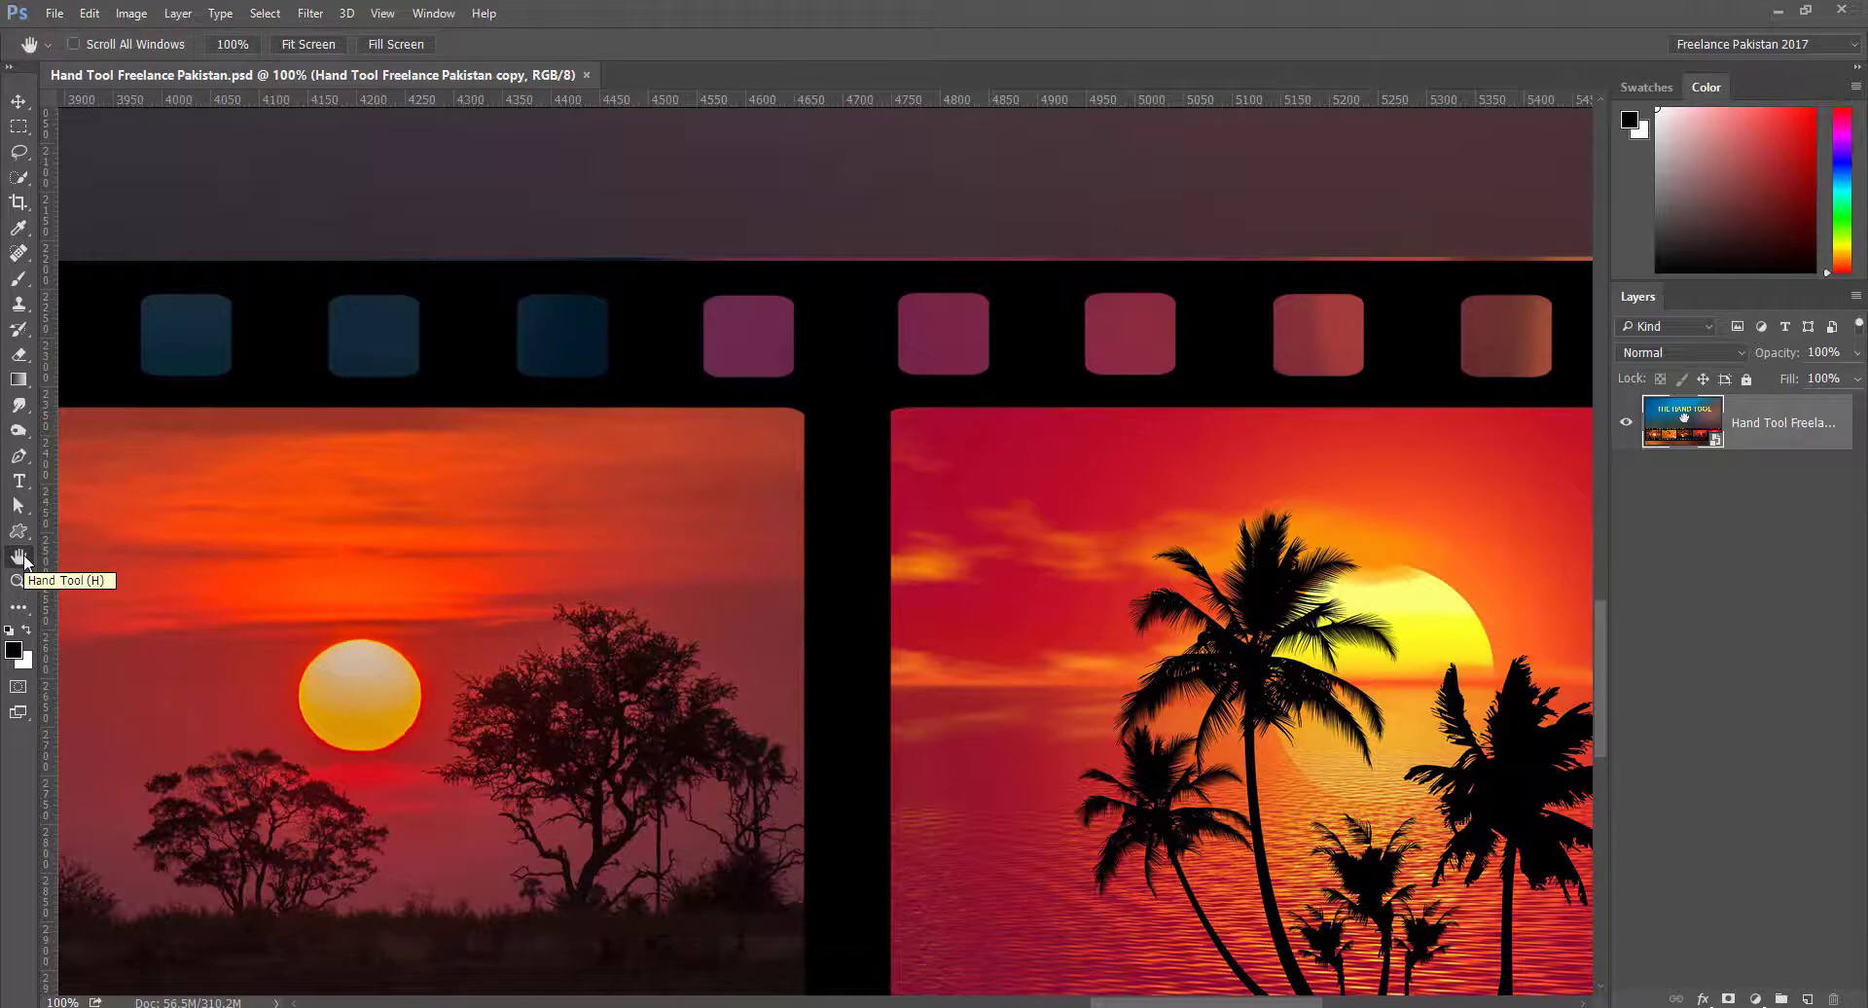
Pan back along the film strip past the tree and bird flock frames to centre the seagull frame
{"action": "left_click_drag", "start_coordinate": [317, 675], "coordinate": [896, 416]}
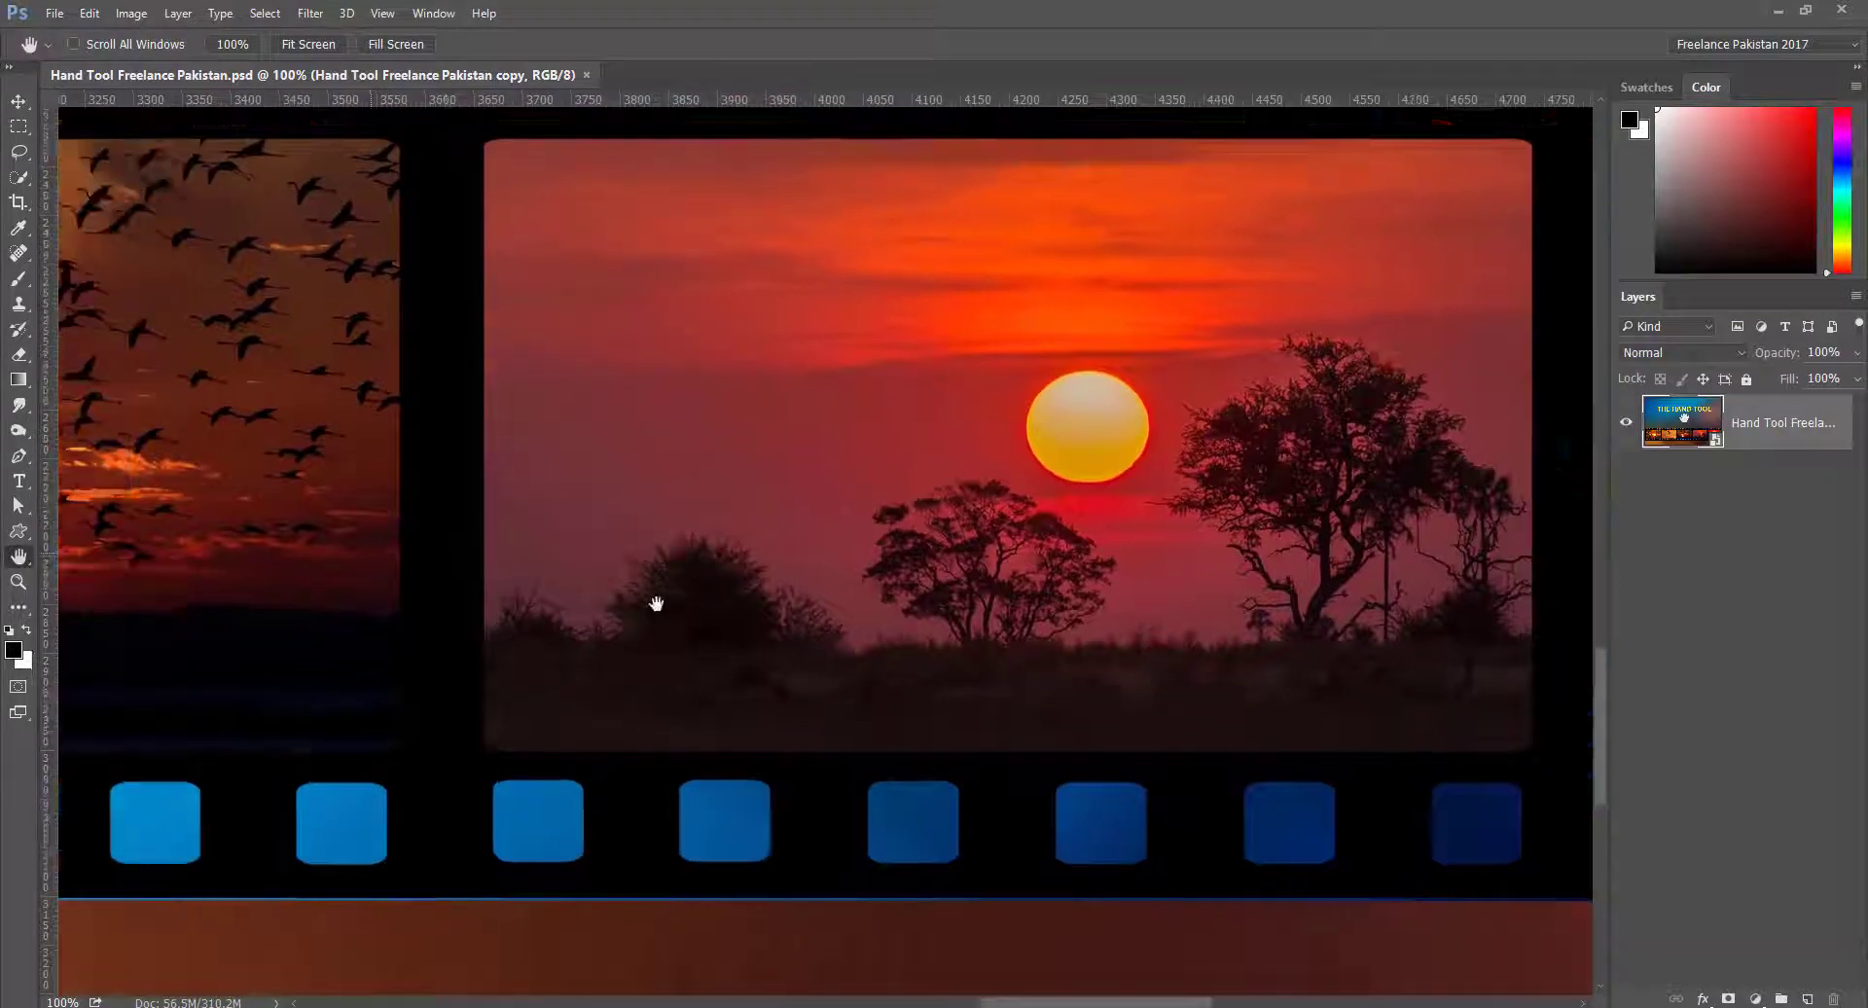
{"action": "left_click_drag", "start_coordinate": [656, 605], "coordinate": [983, 604]}
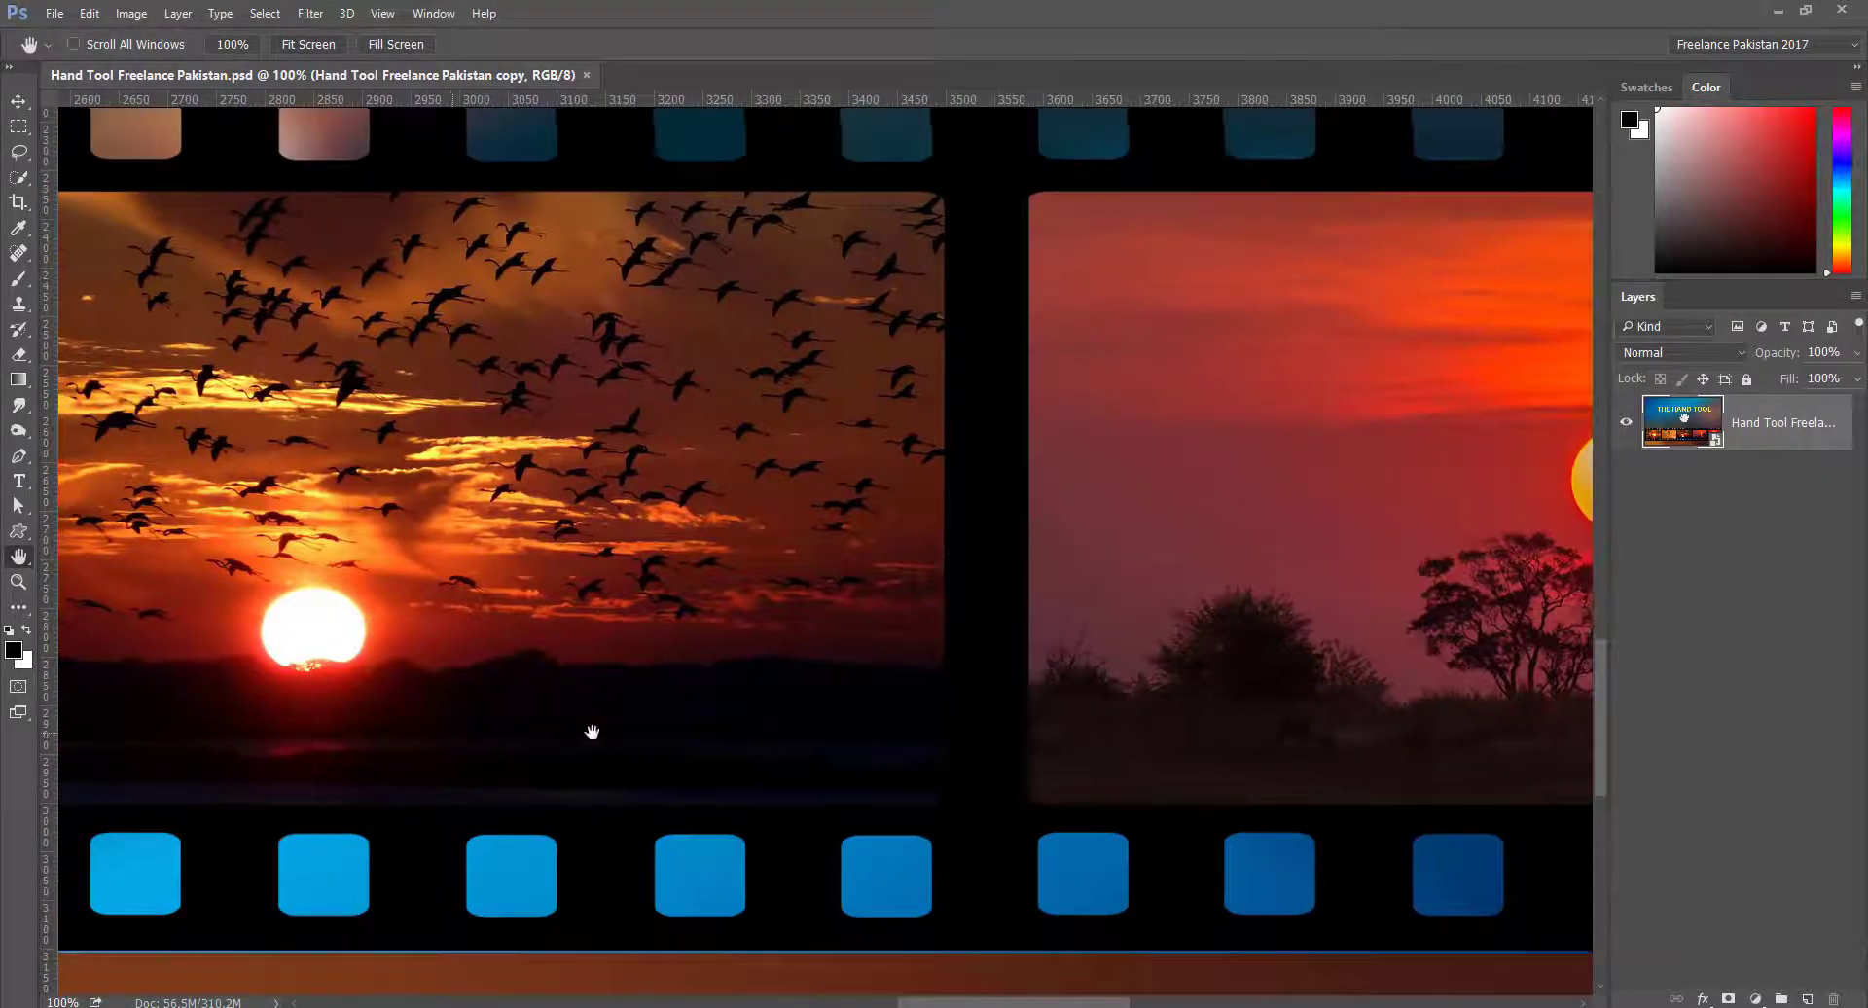
{"action": "left_click_drag", "start_coordinate": [593, 734], "coordinate": [925, 734]}
{"action": "left_click_drag", "start_coordinate": [940, 505], "coordinate": [873, 400]}
{"action": "left_click_drag", "start_coordinate": [838, 508], "coordinate": [946, 476]}
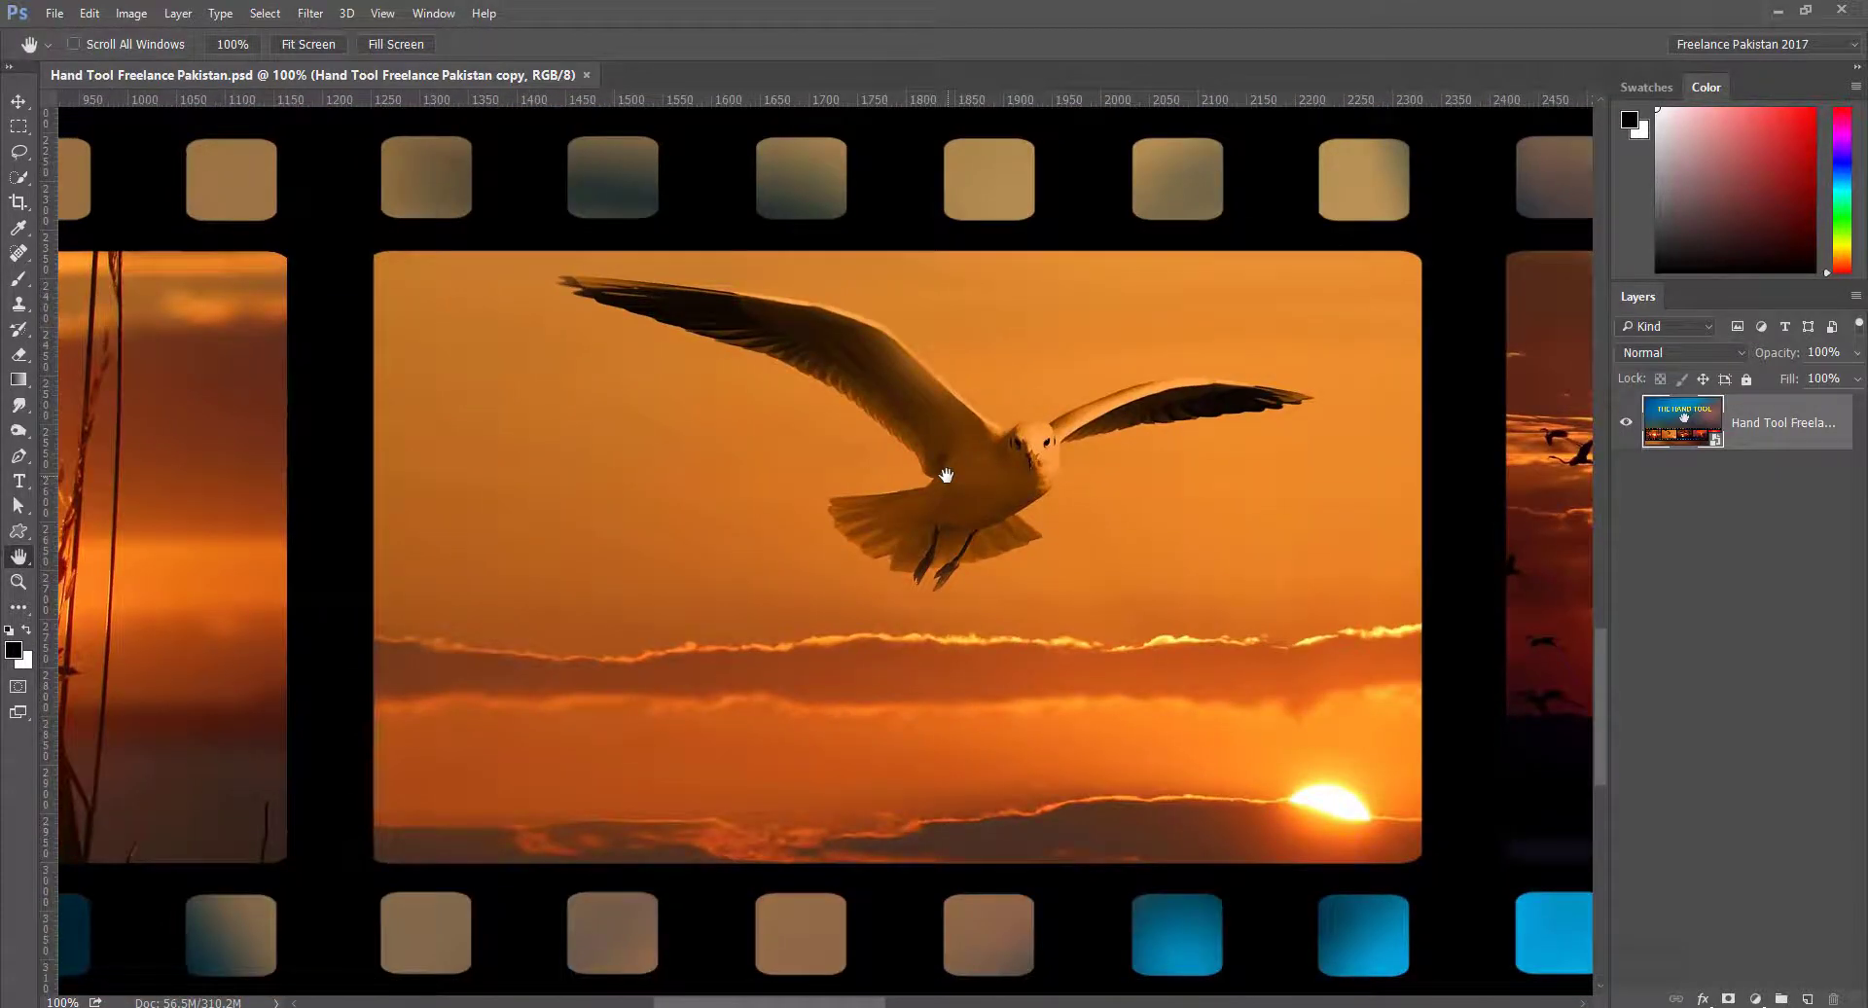
Compare the Fit Screen, 100% and Fill Screen views of the image, ending with Fill Screen
{"action": "left_click", "coordinate": [307, 45]}
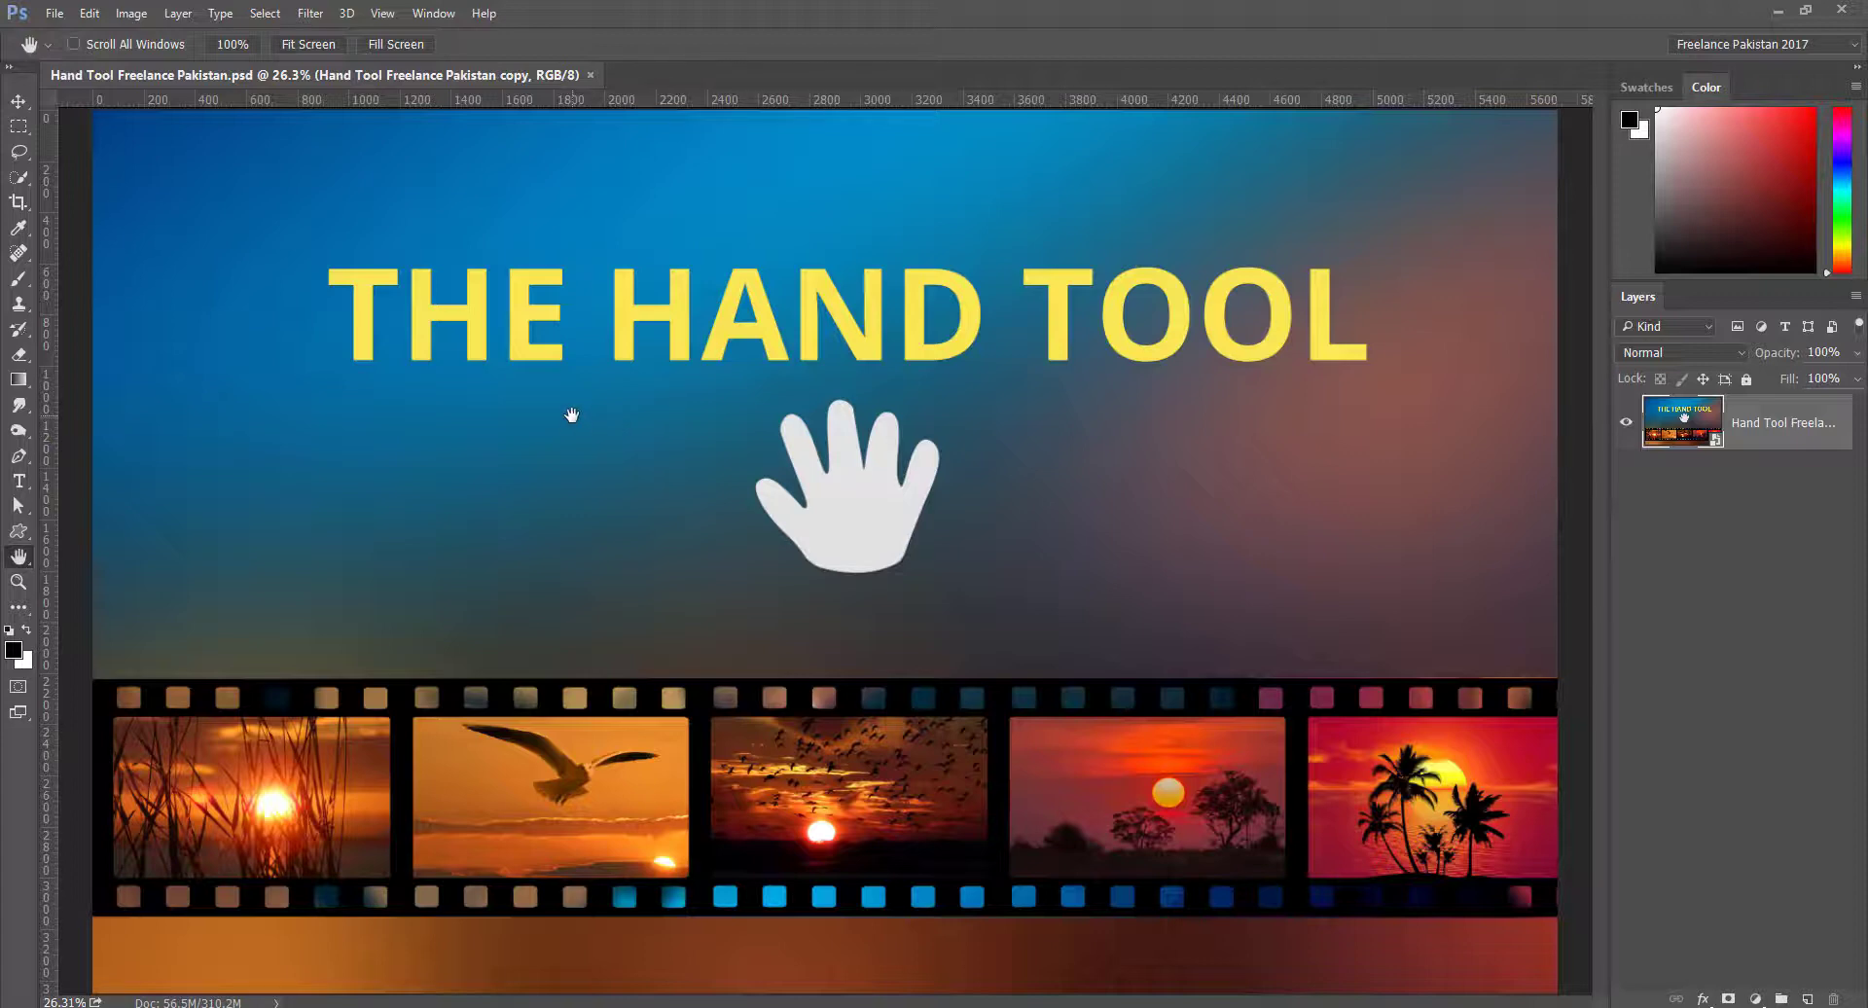
{"action": "key", "text": "ctrl+1"}
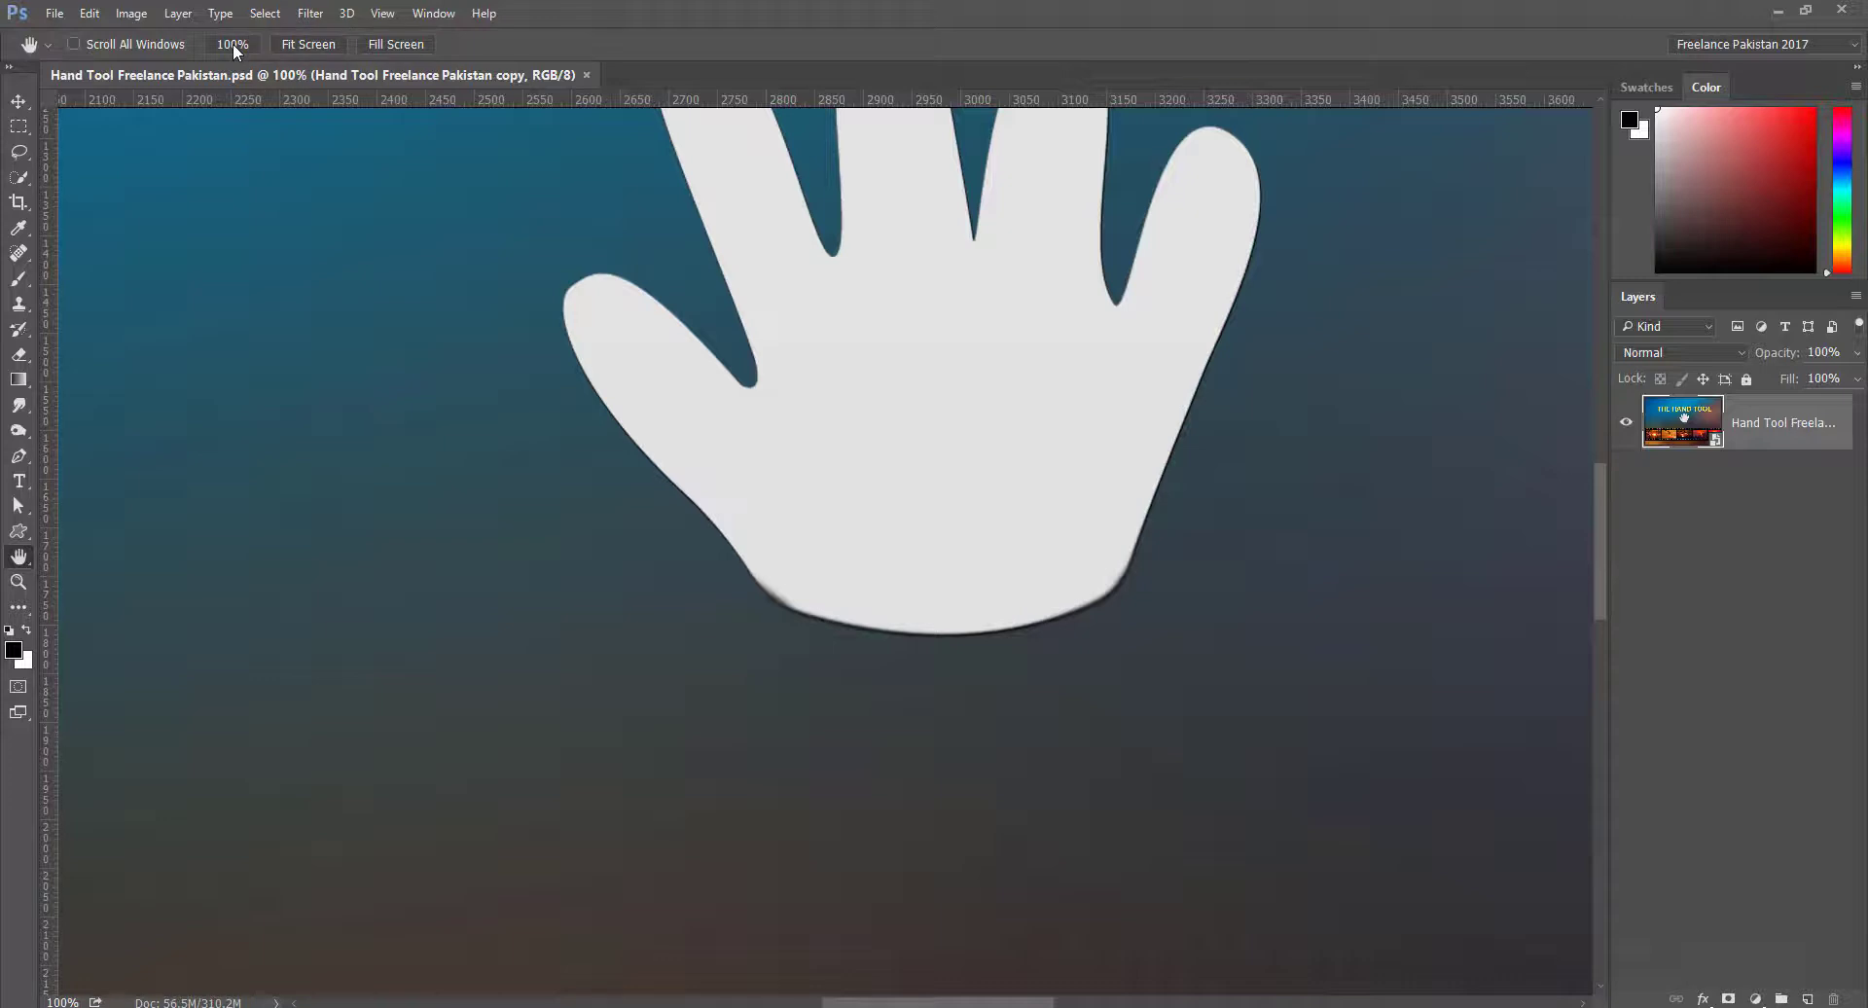
{"action": "left_click", "coordinate": [331, 44]}
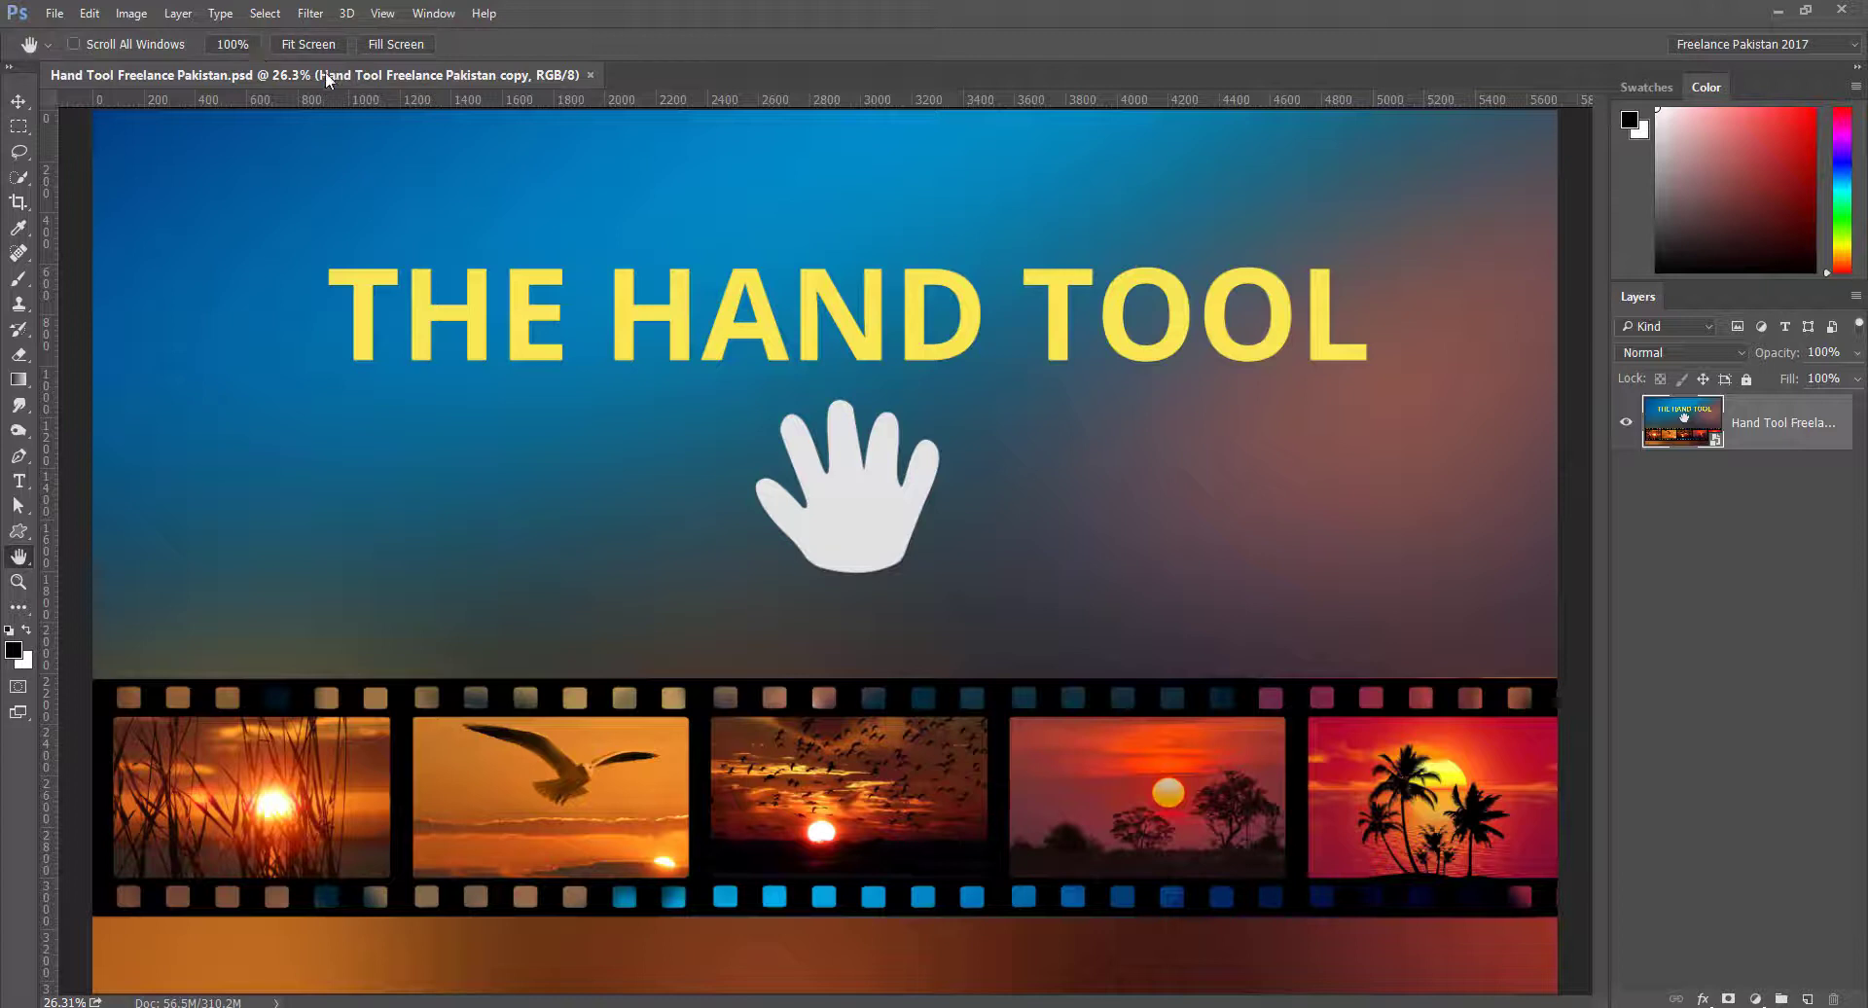
{"action": "left_click", "coordinate": [405, 47]}
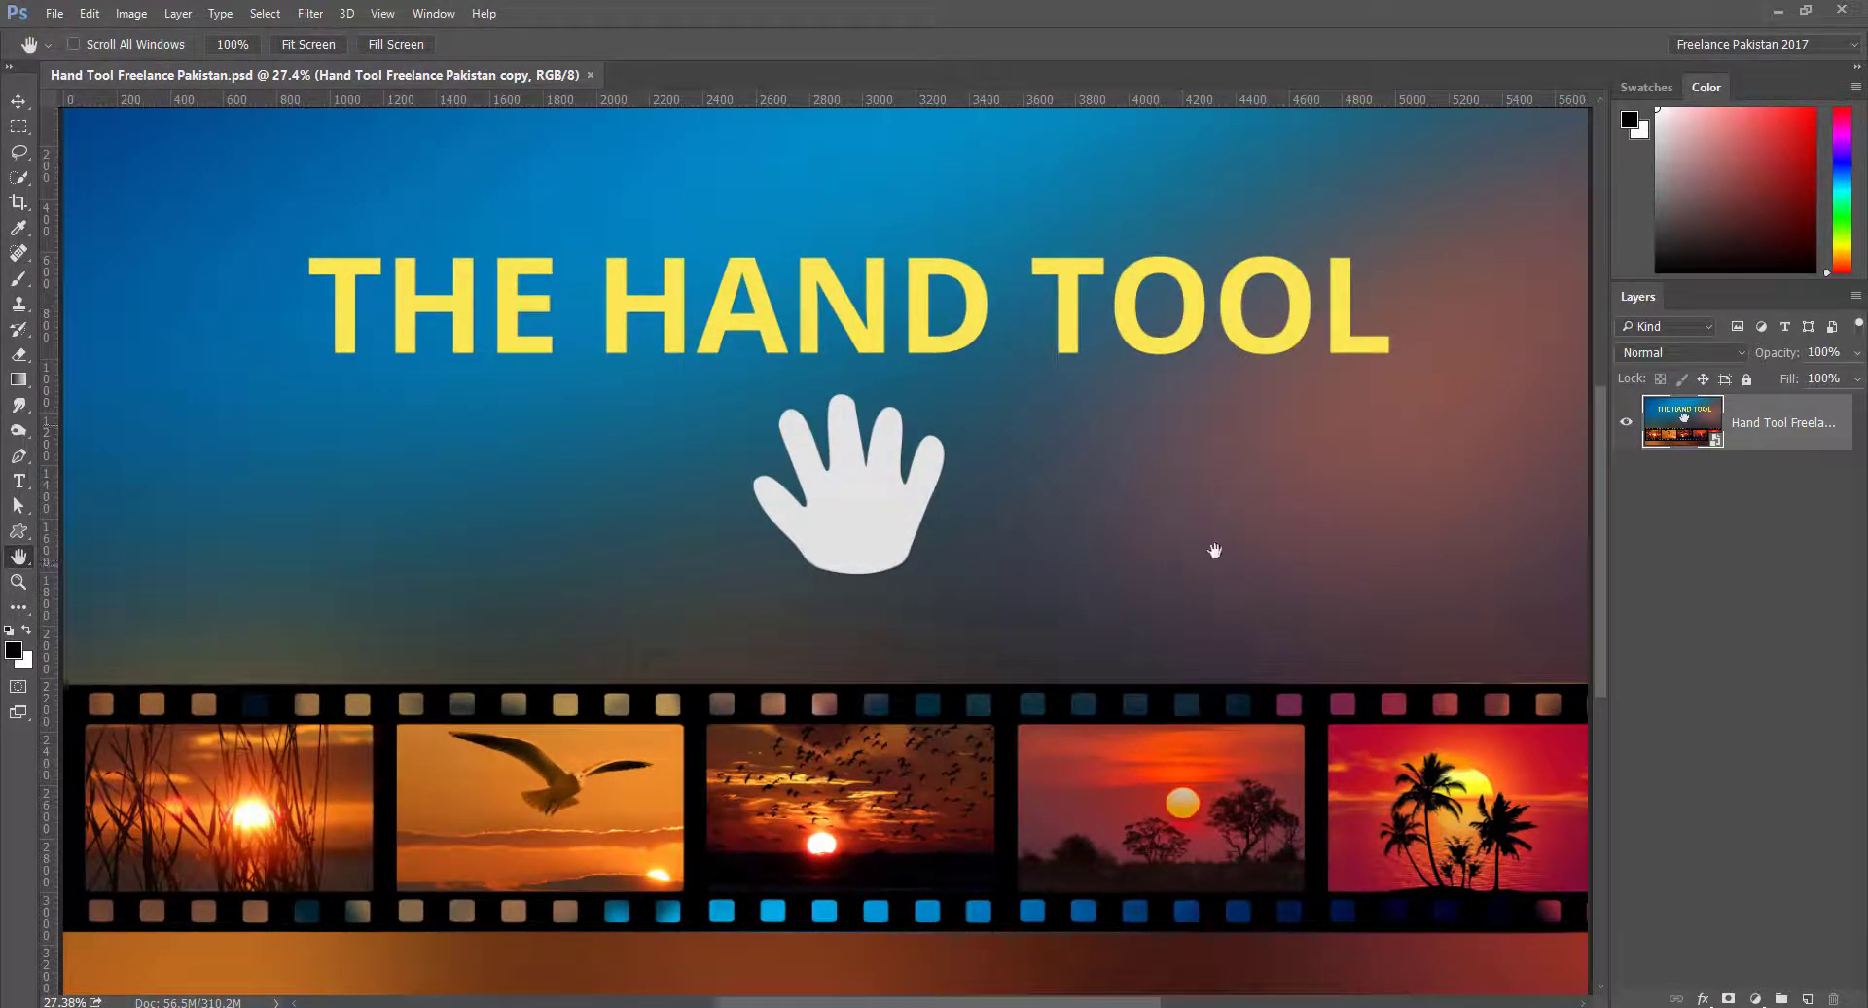
{"action": "left_click", "coordinate": [294, 47]}
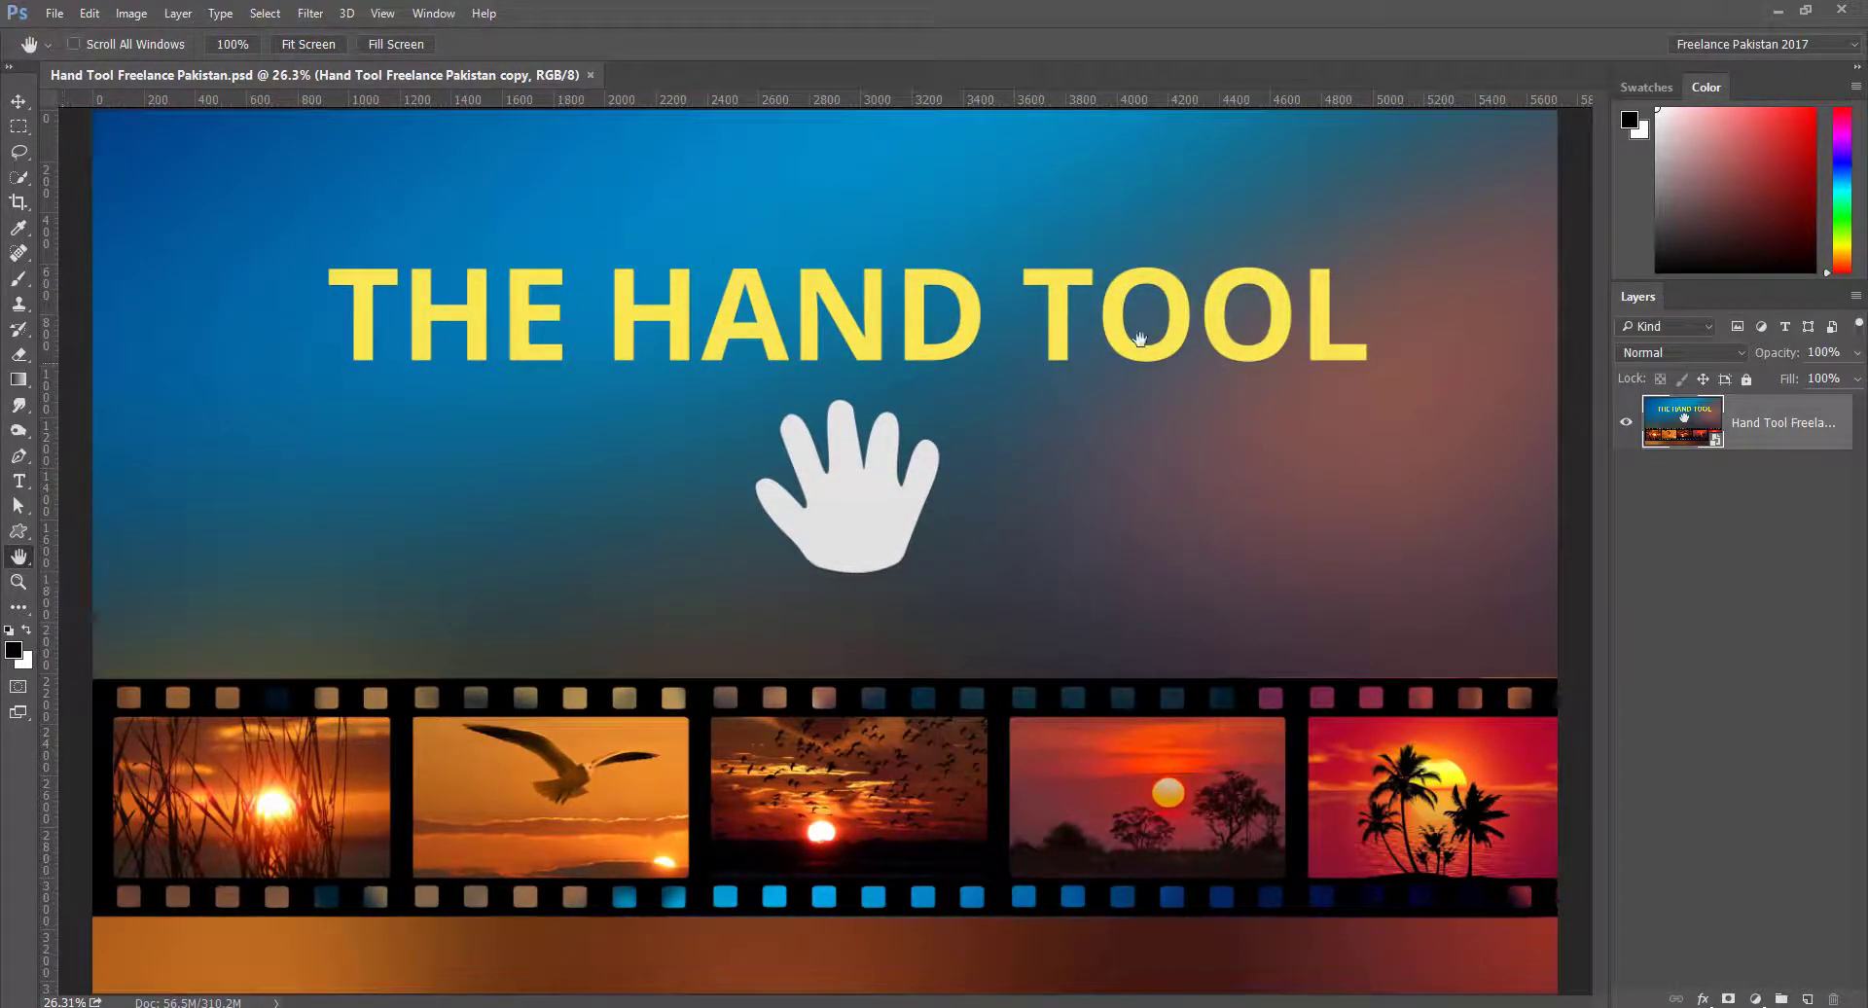
{"action": "left_click", "coordinate": [385, 45]}
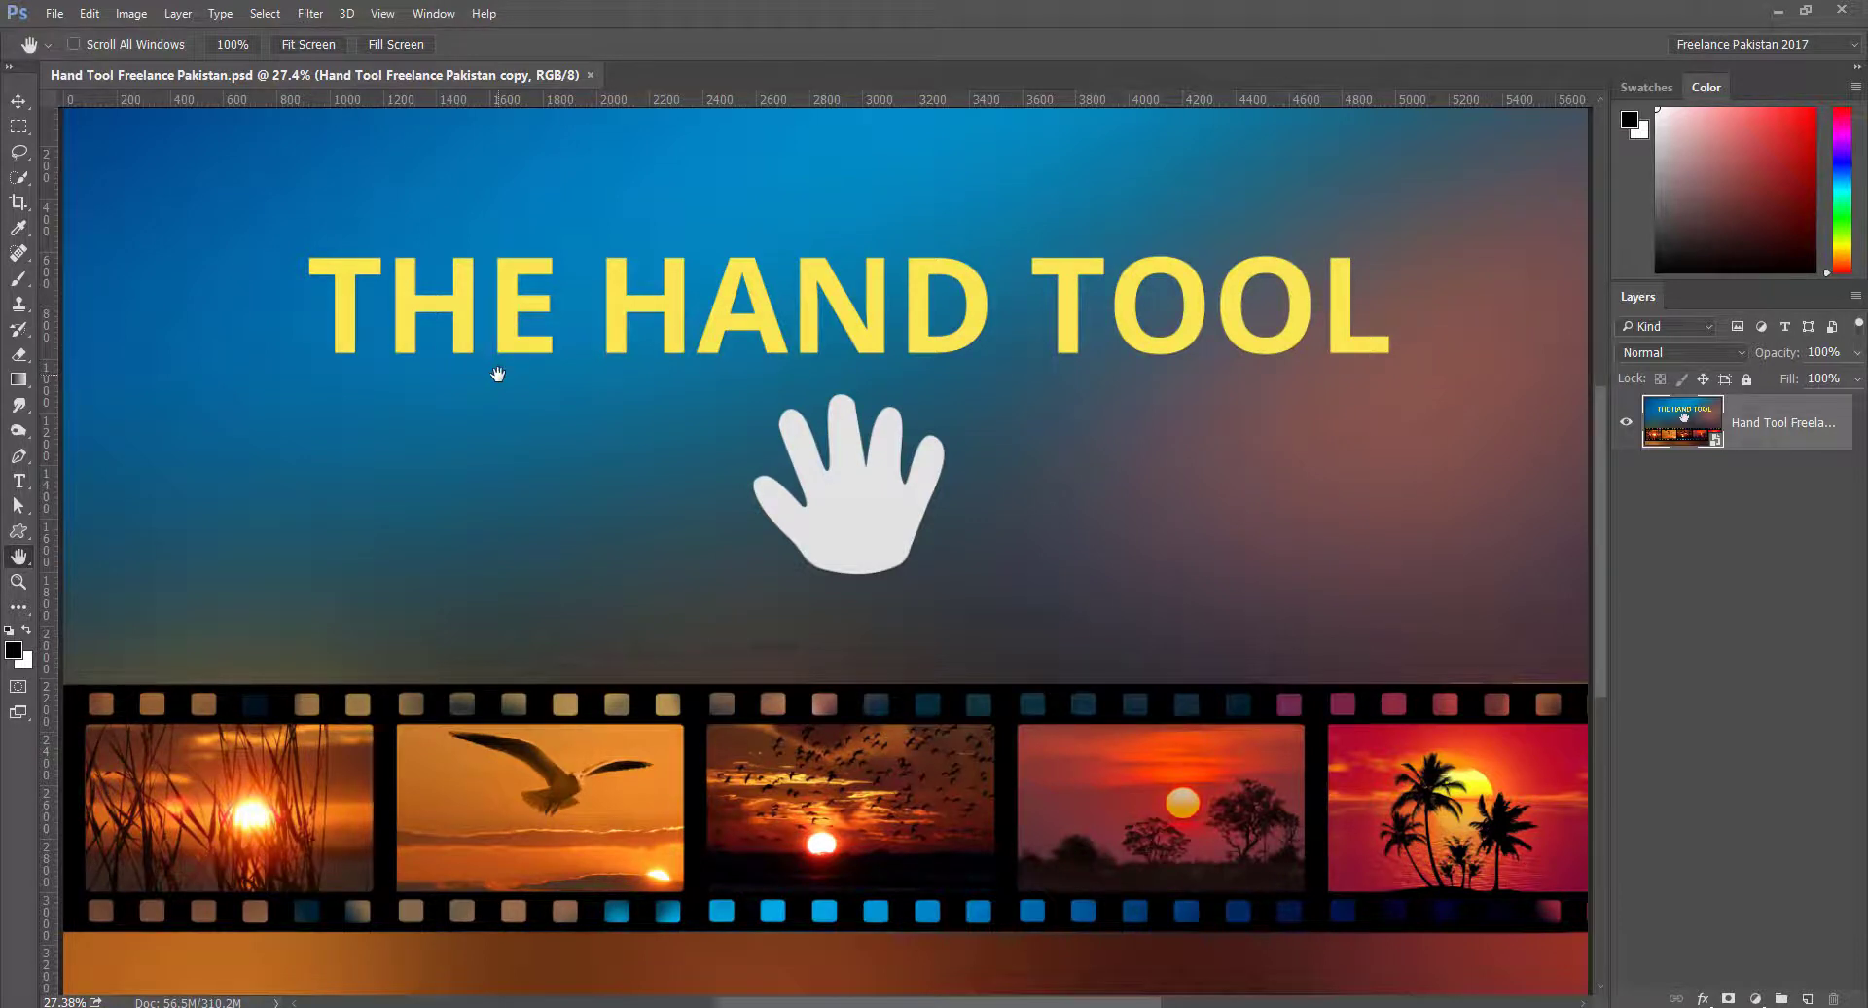
Make a rectangular marquee selection around most of the word "THE" in the title and activate the Gradient tool
{"action": "left_click", "coordinate": [20, 127]}
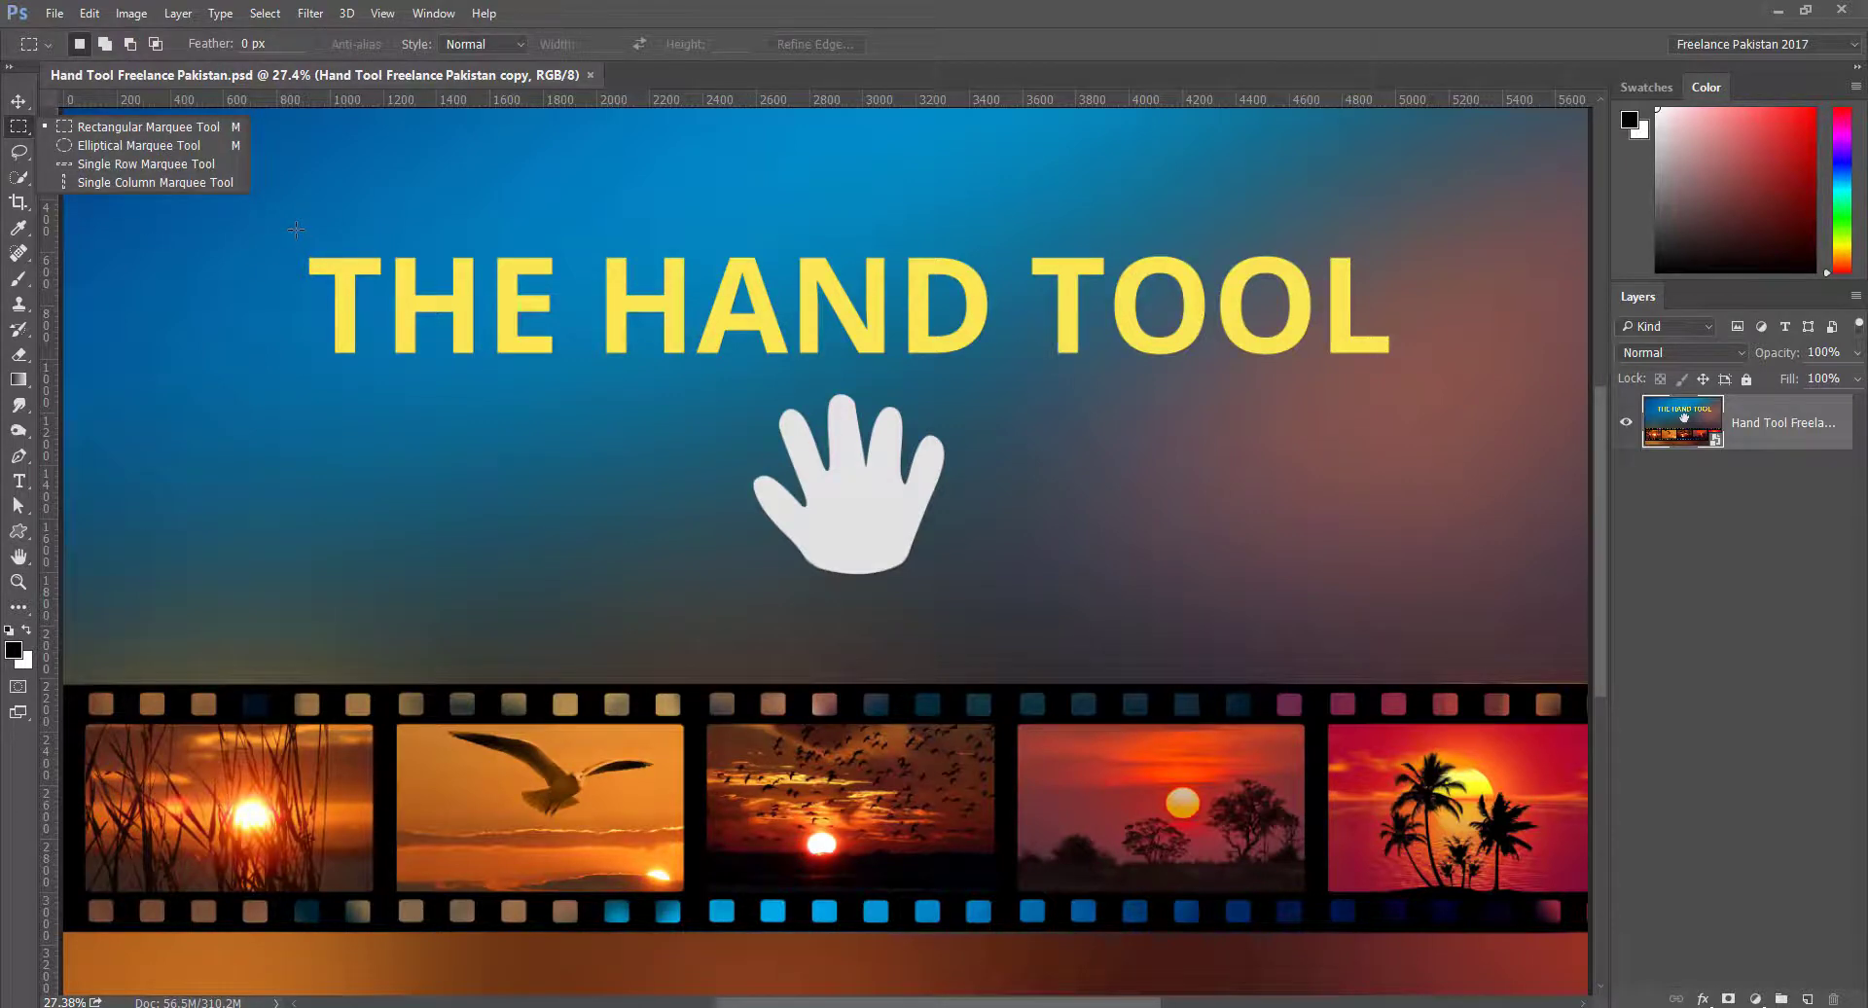
{"action": "left_click_drag", "start_coordinate": [296, 229], "coordinate": [522, 398]}
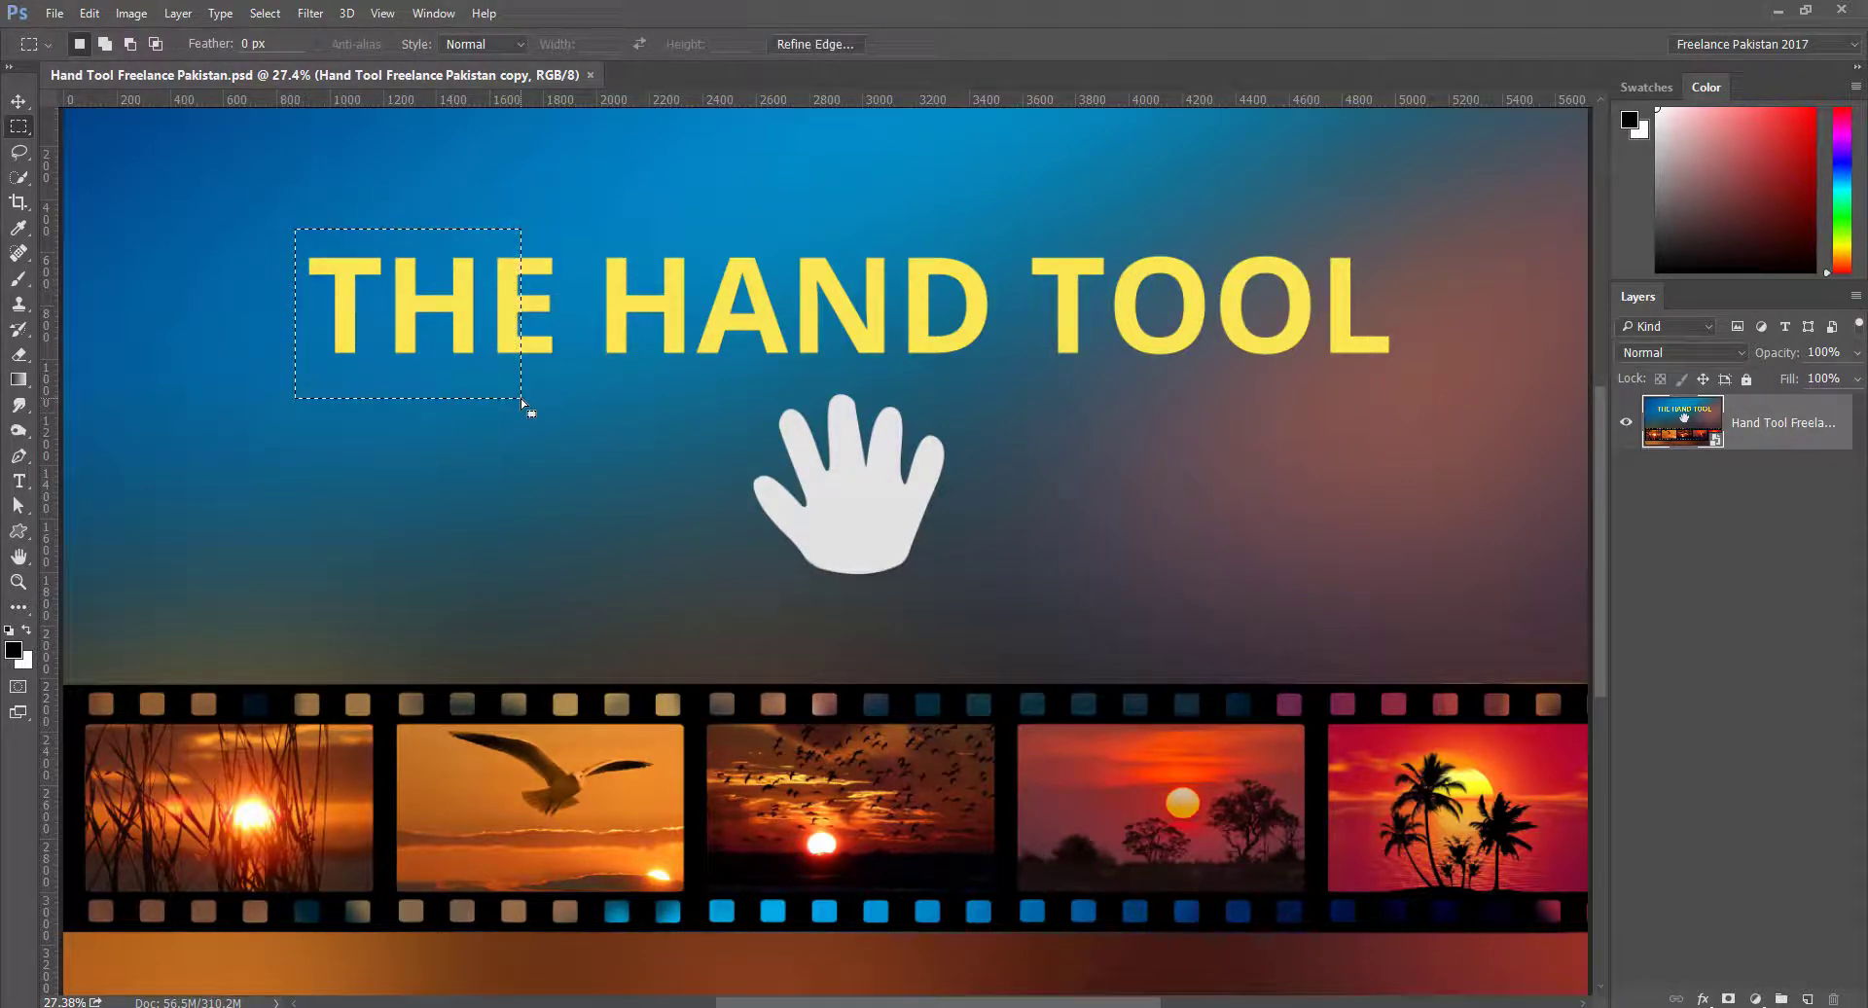
{"action": "left_click", "coordinate": [16, 255]}
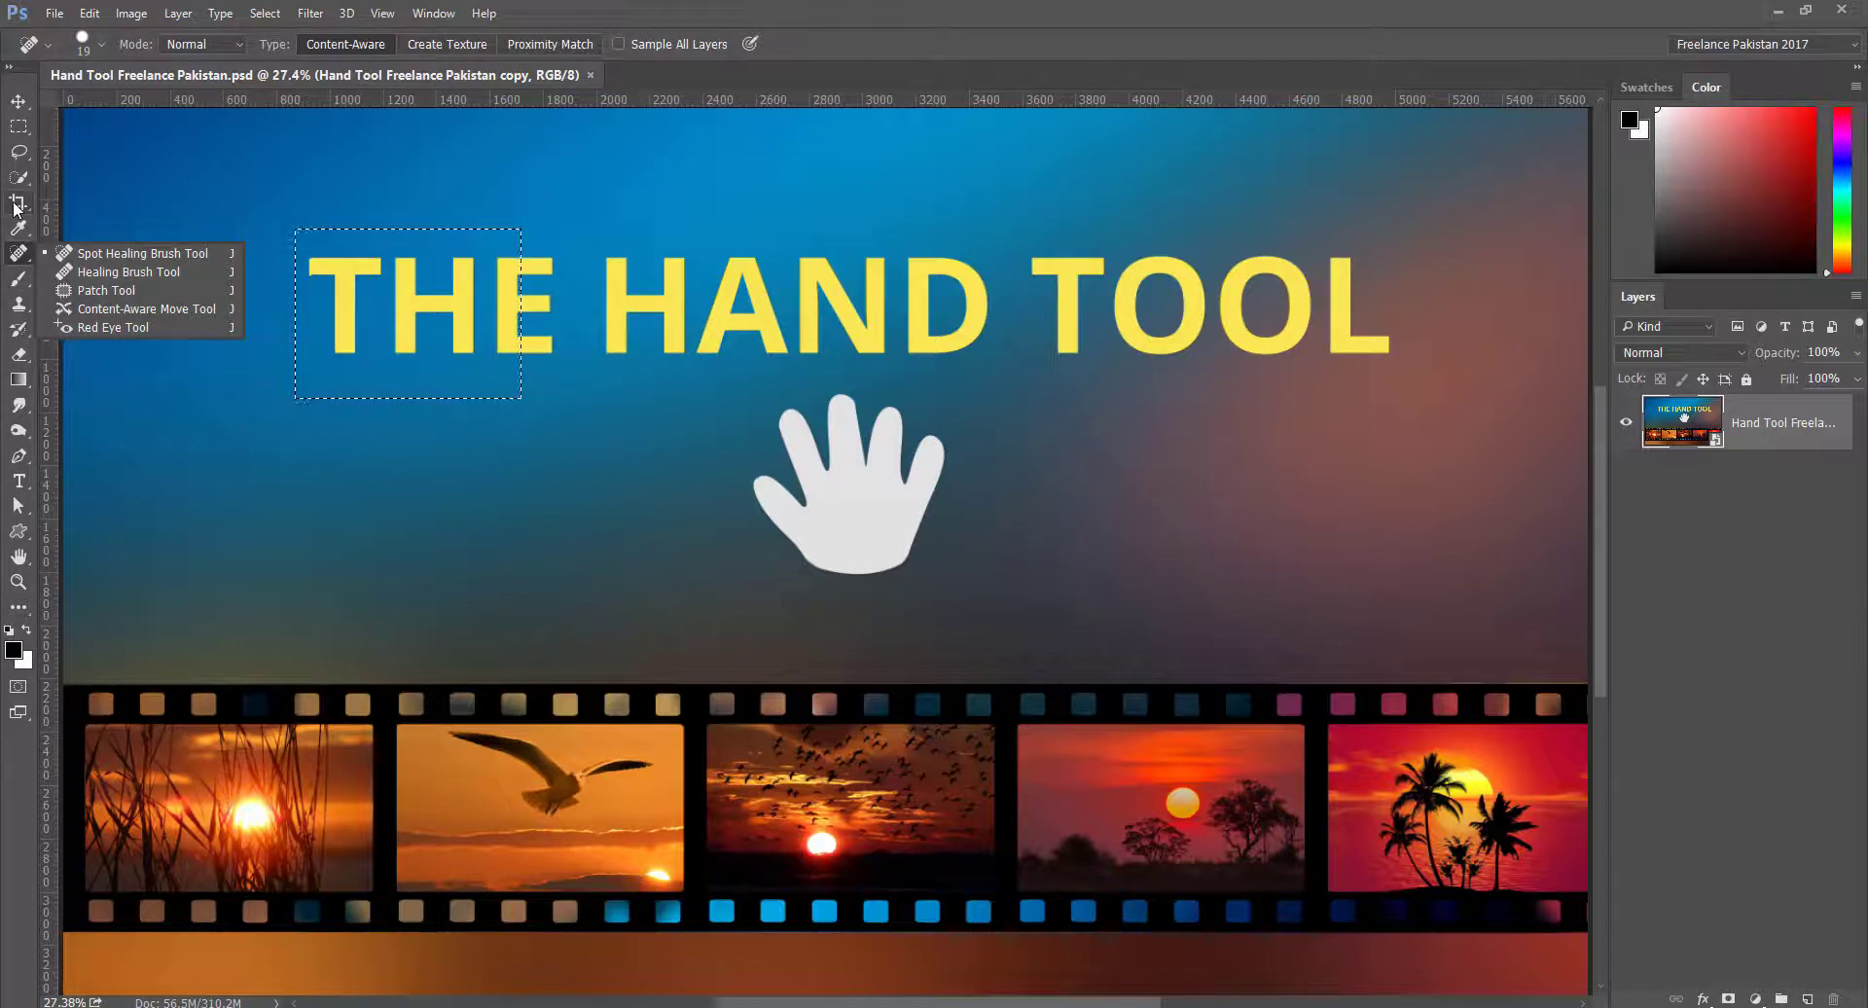
{"action": "left_click", "coordinate": [20, 380]}
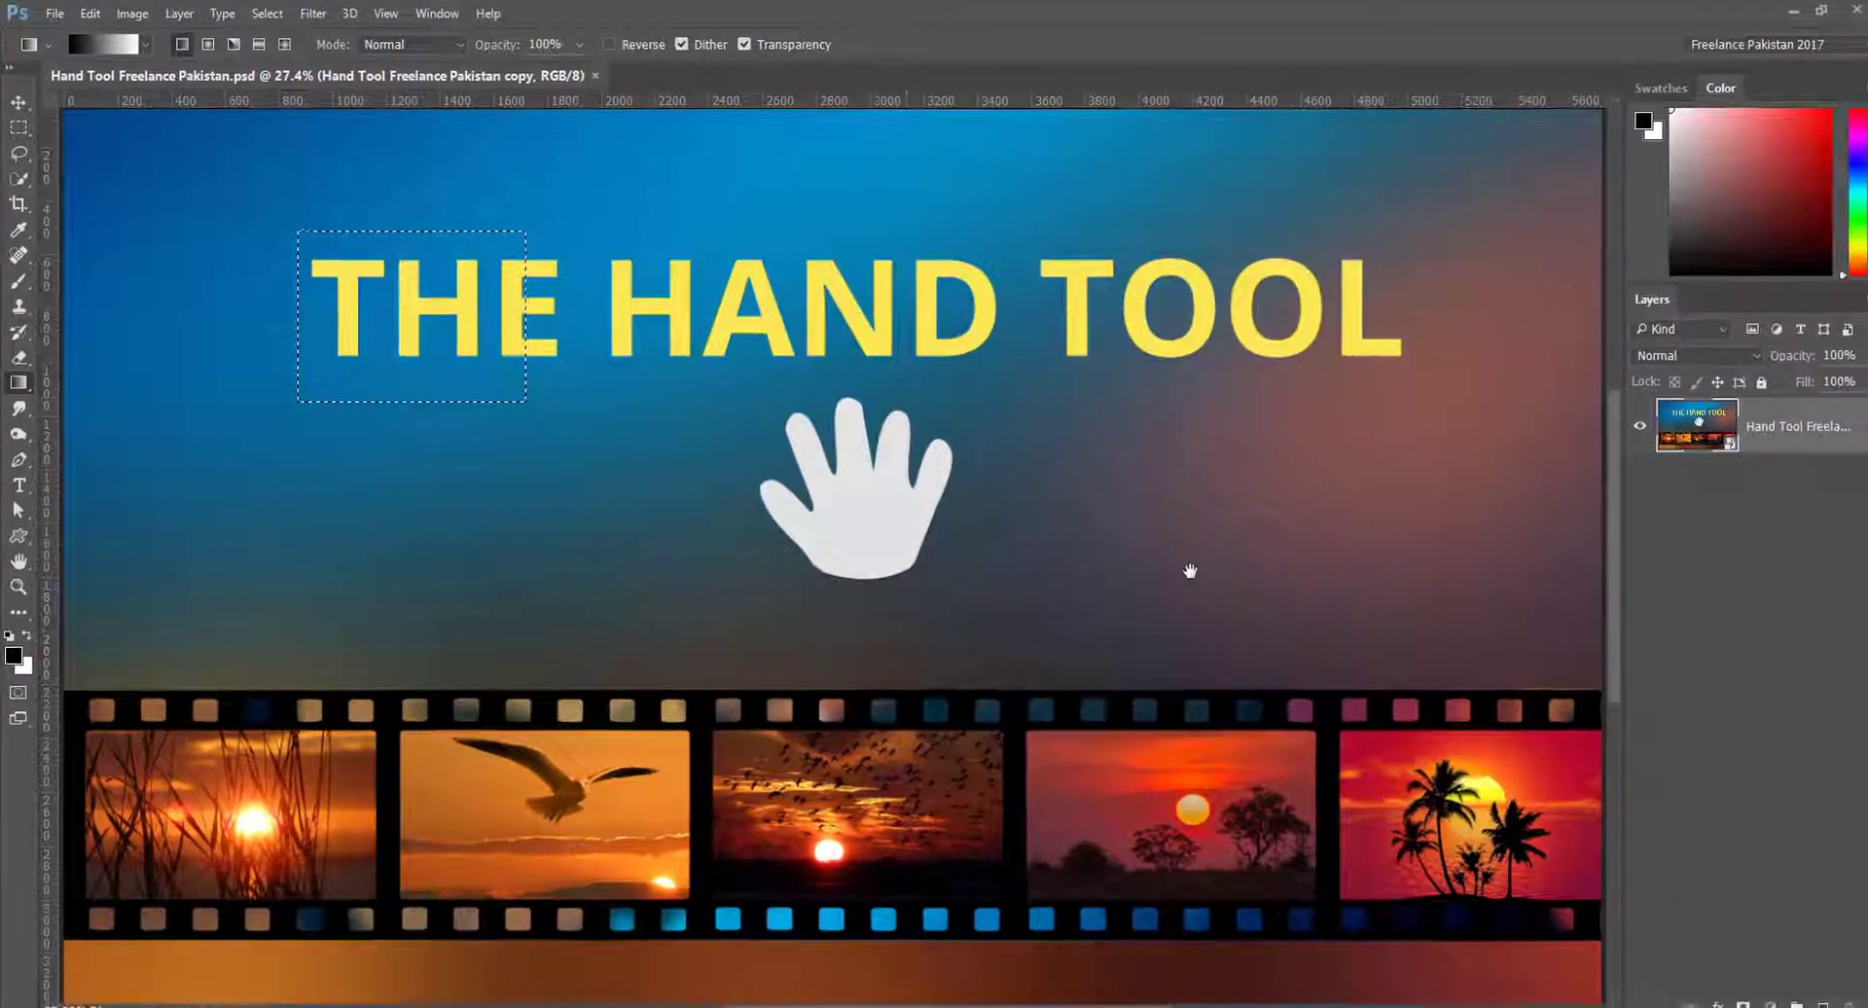
Pan the image in several directions with the temporary Hand tool while keeping the Gradient tool active
{"action": "left_click_drag", "start_coordinate": [1190, 572], "coordinate": [976, 550]}
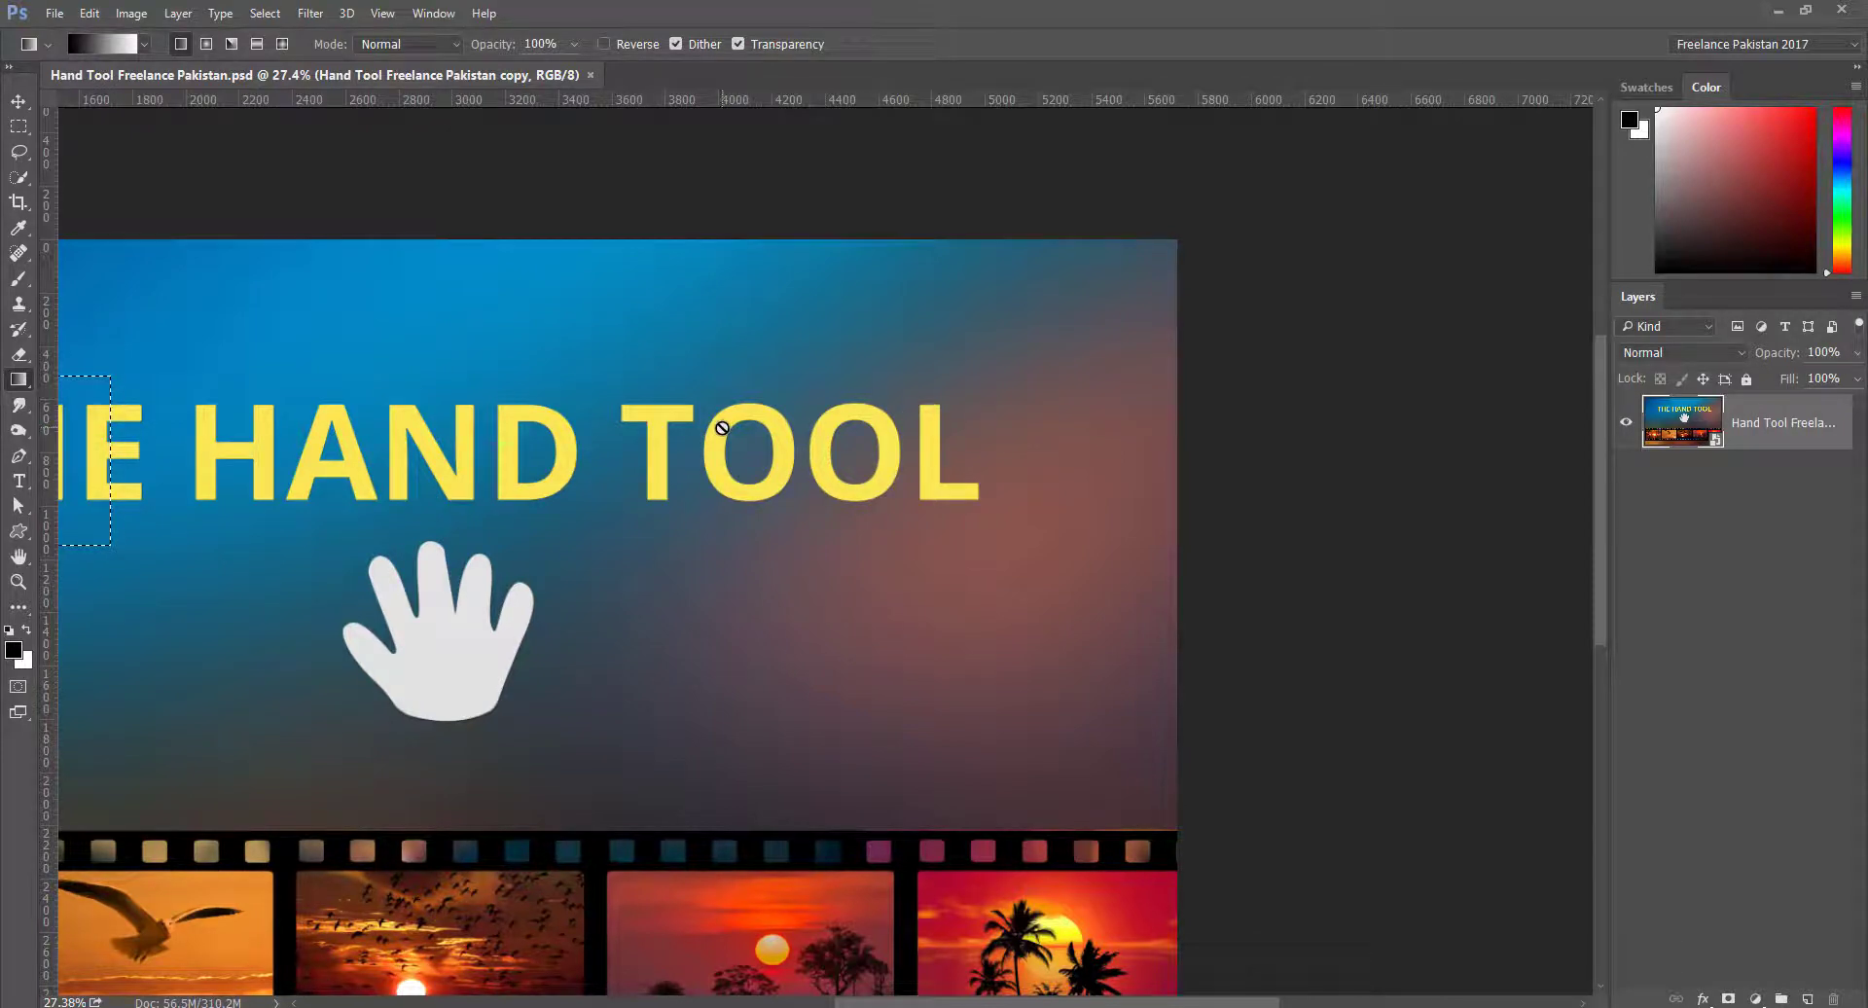
{"action": "left_click_drag", "start_coordinate": [476, 542], "coordinate": [1201, 334]}
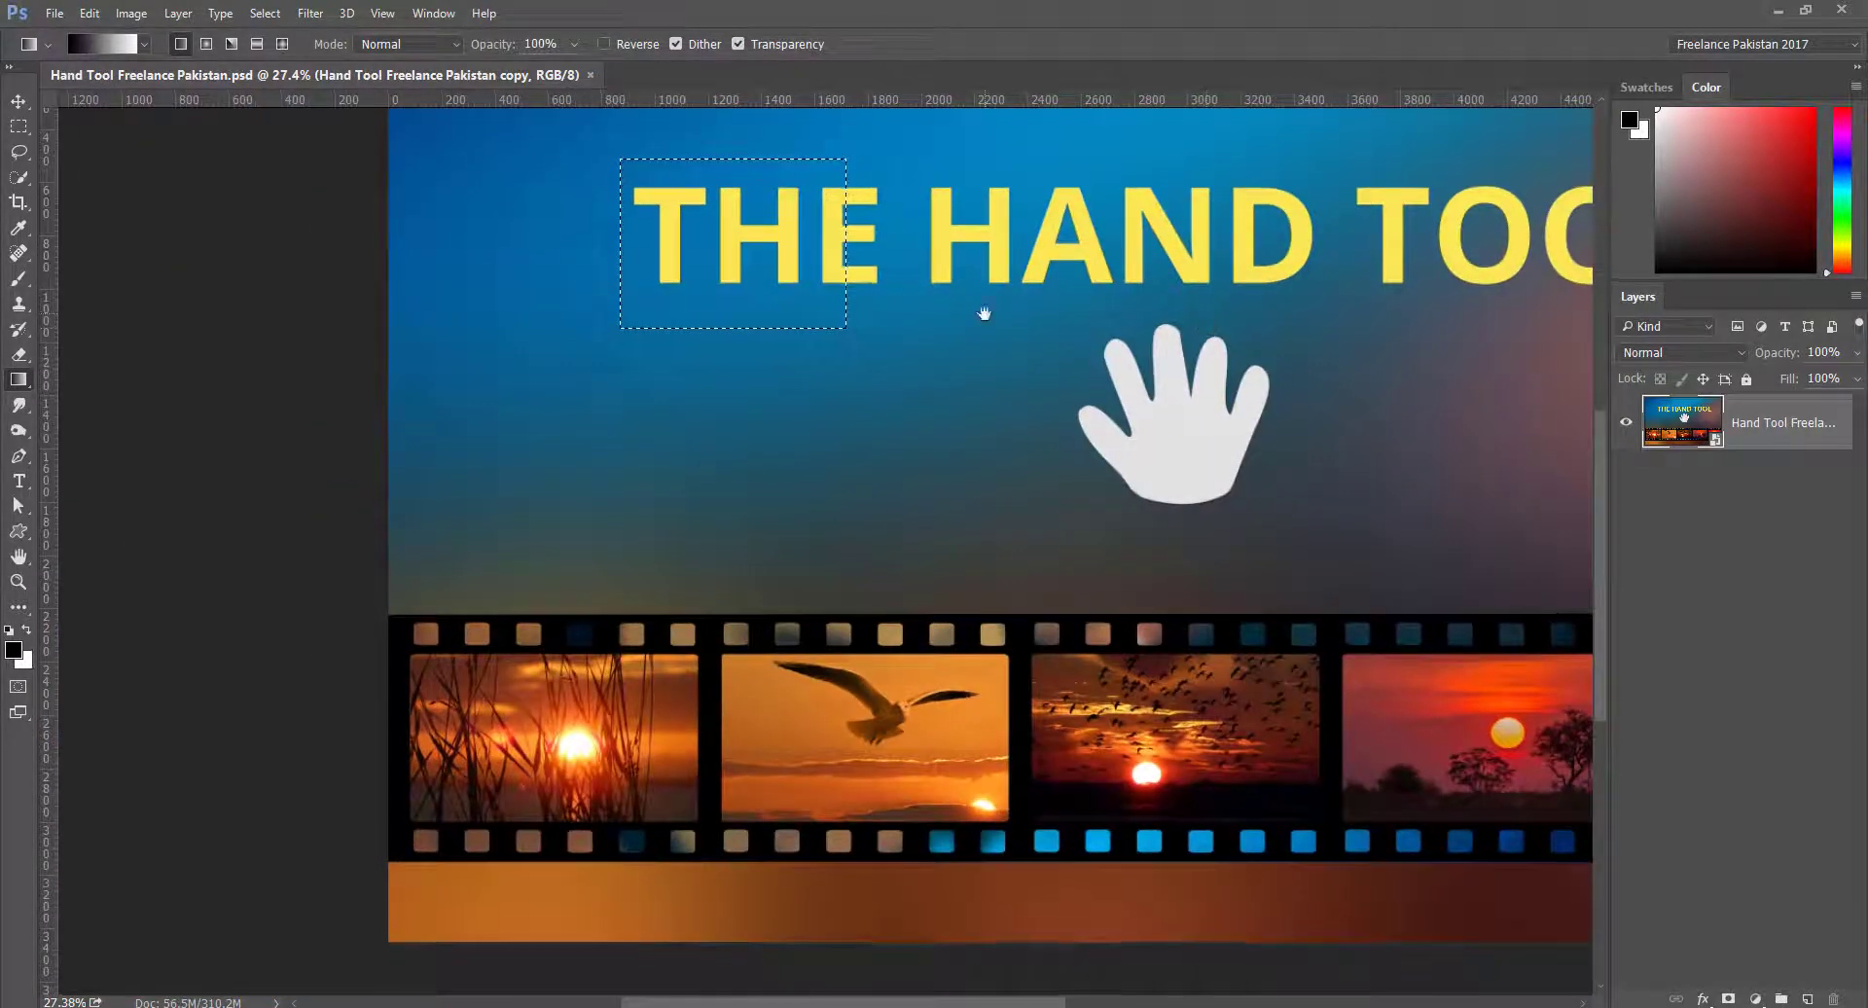
{"action": "left_click_drag", "start_coordinate": [983, 309], "coordinate": [738, 471]}
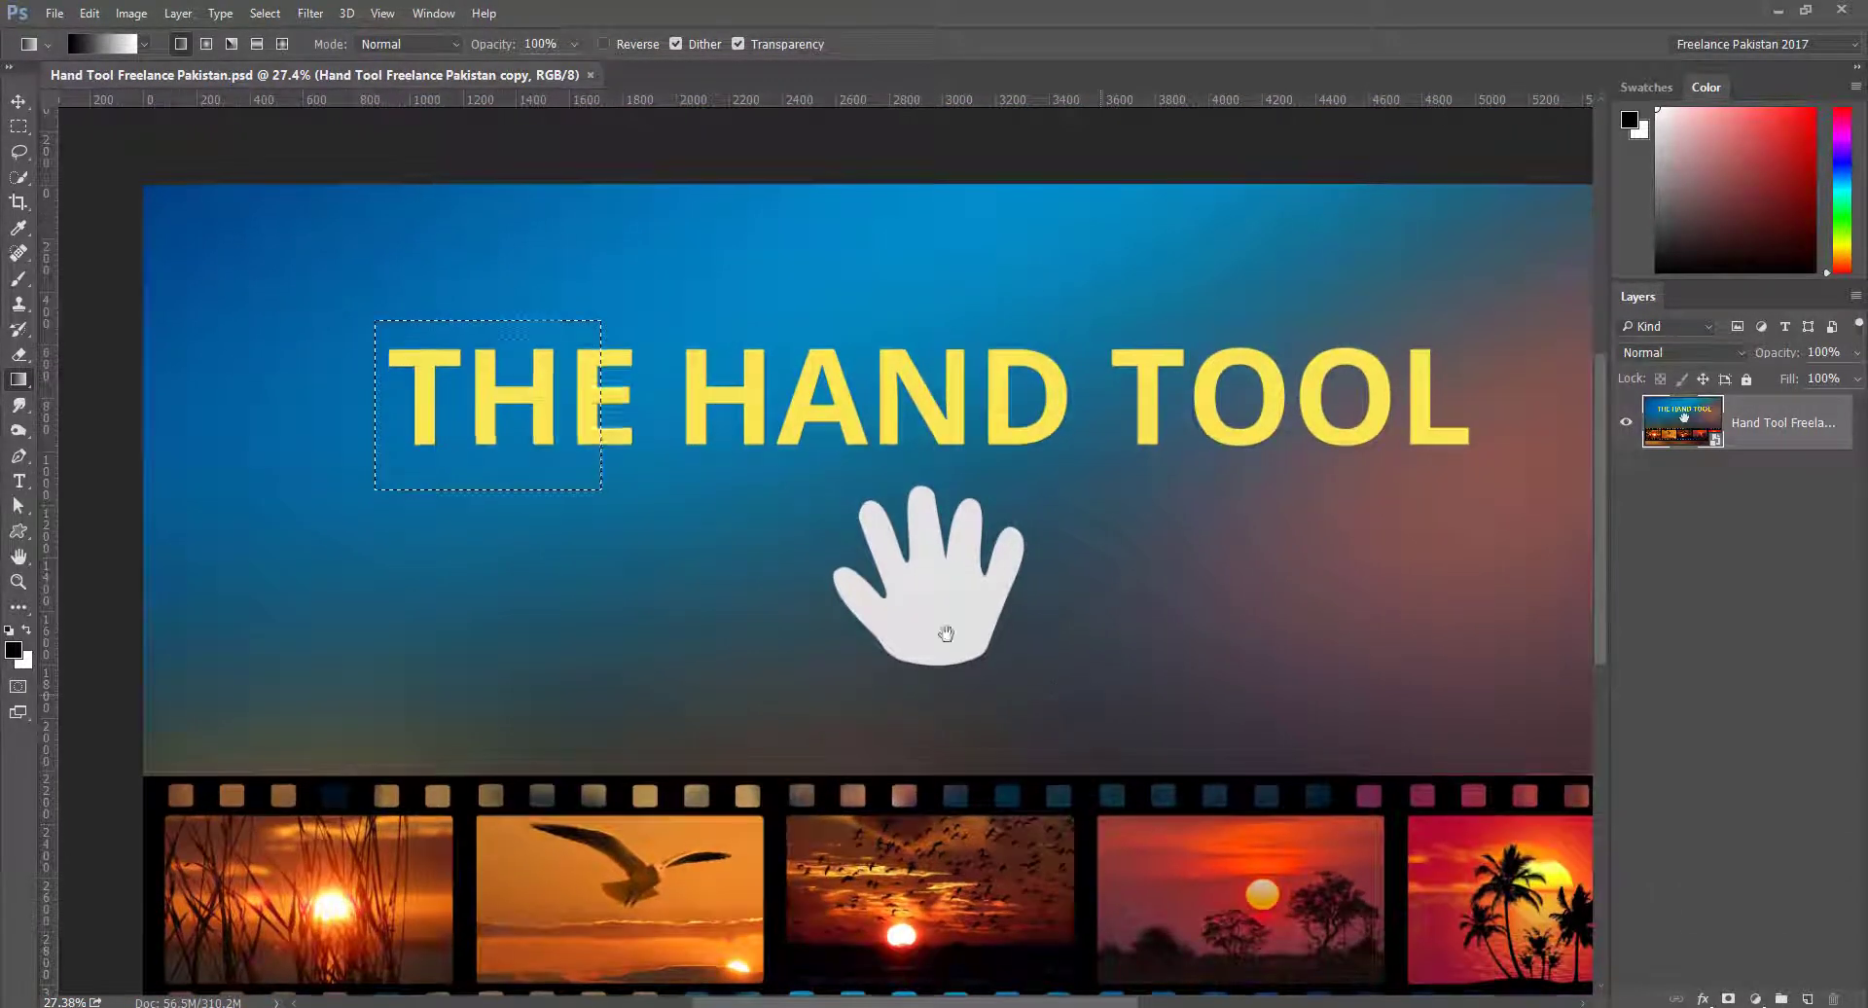
{"action": "left_click_drag", "start_coordinate": [1345, 754], "coordinate": [1230, 743]}
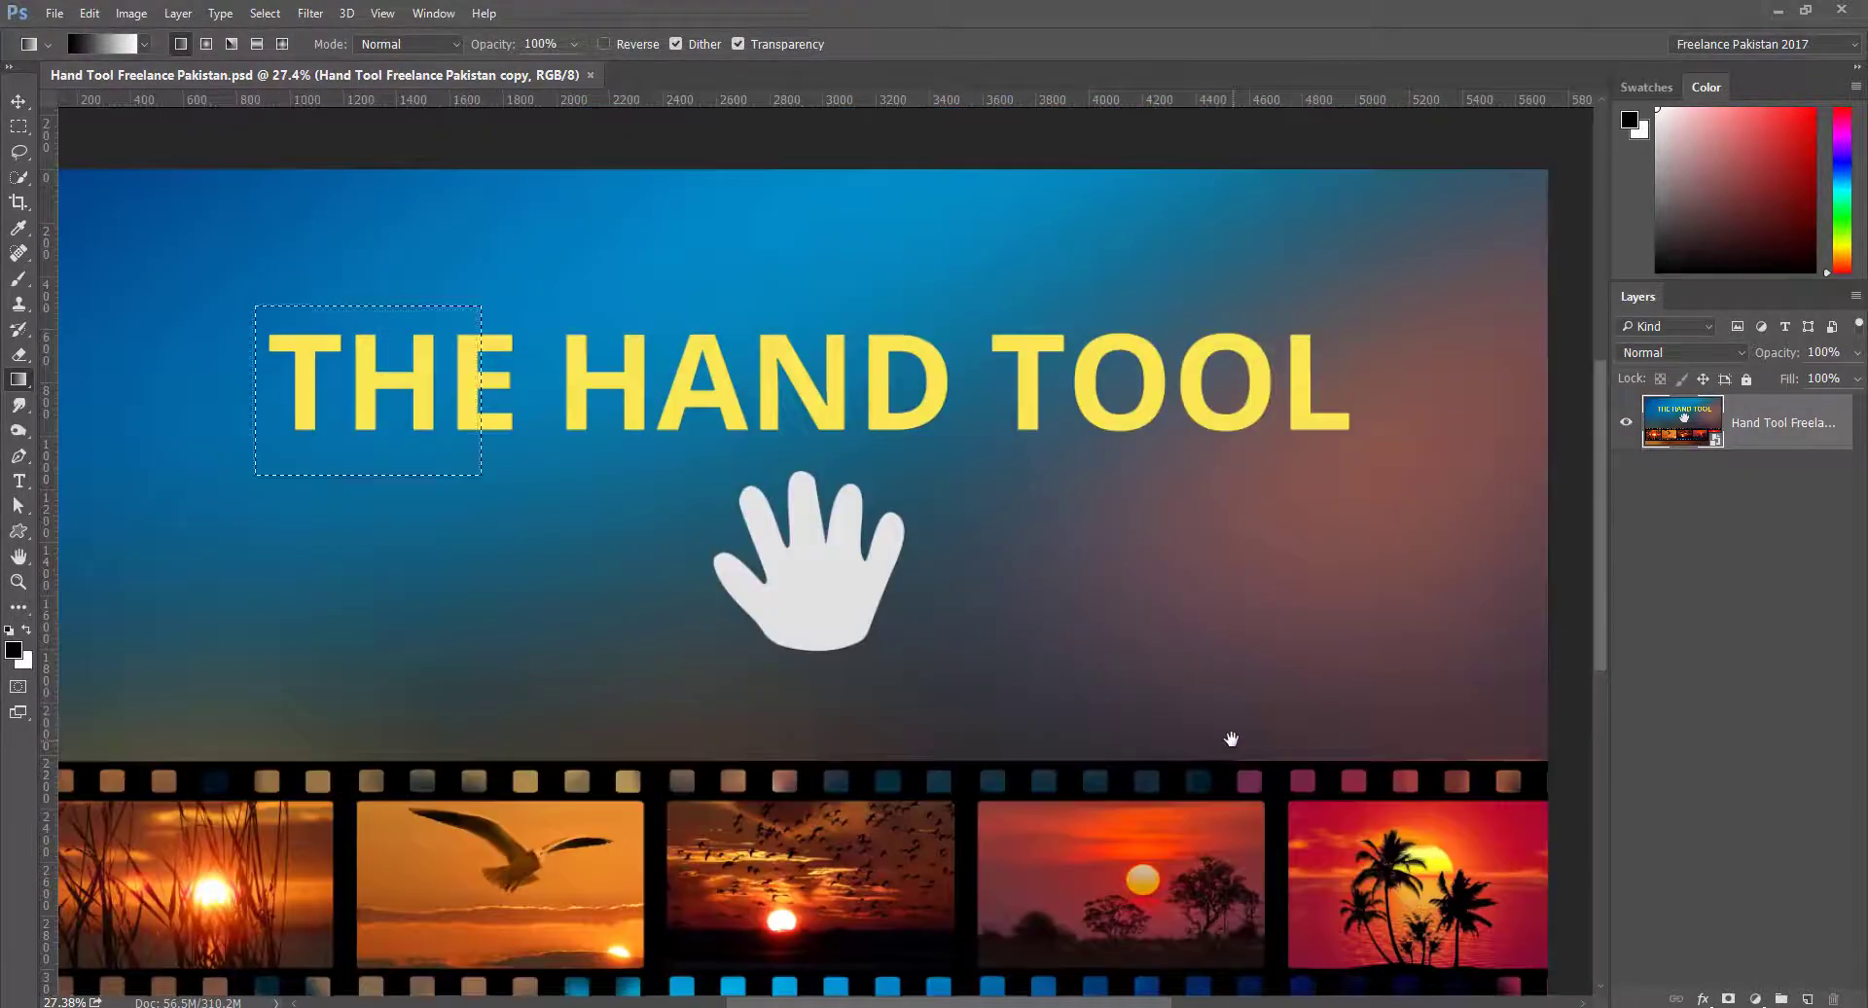
{"action": "left_click_drag", "start_coordinate": [730, 523], "coordinate": [950, 596]}
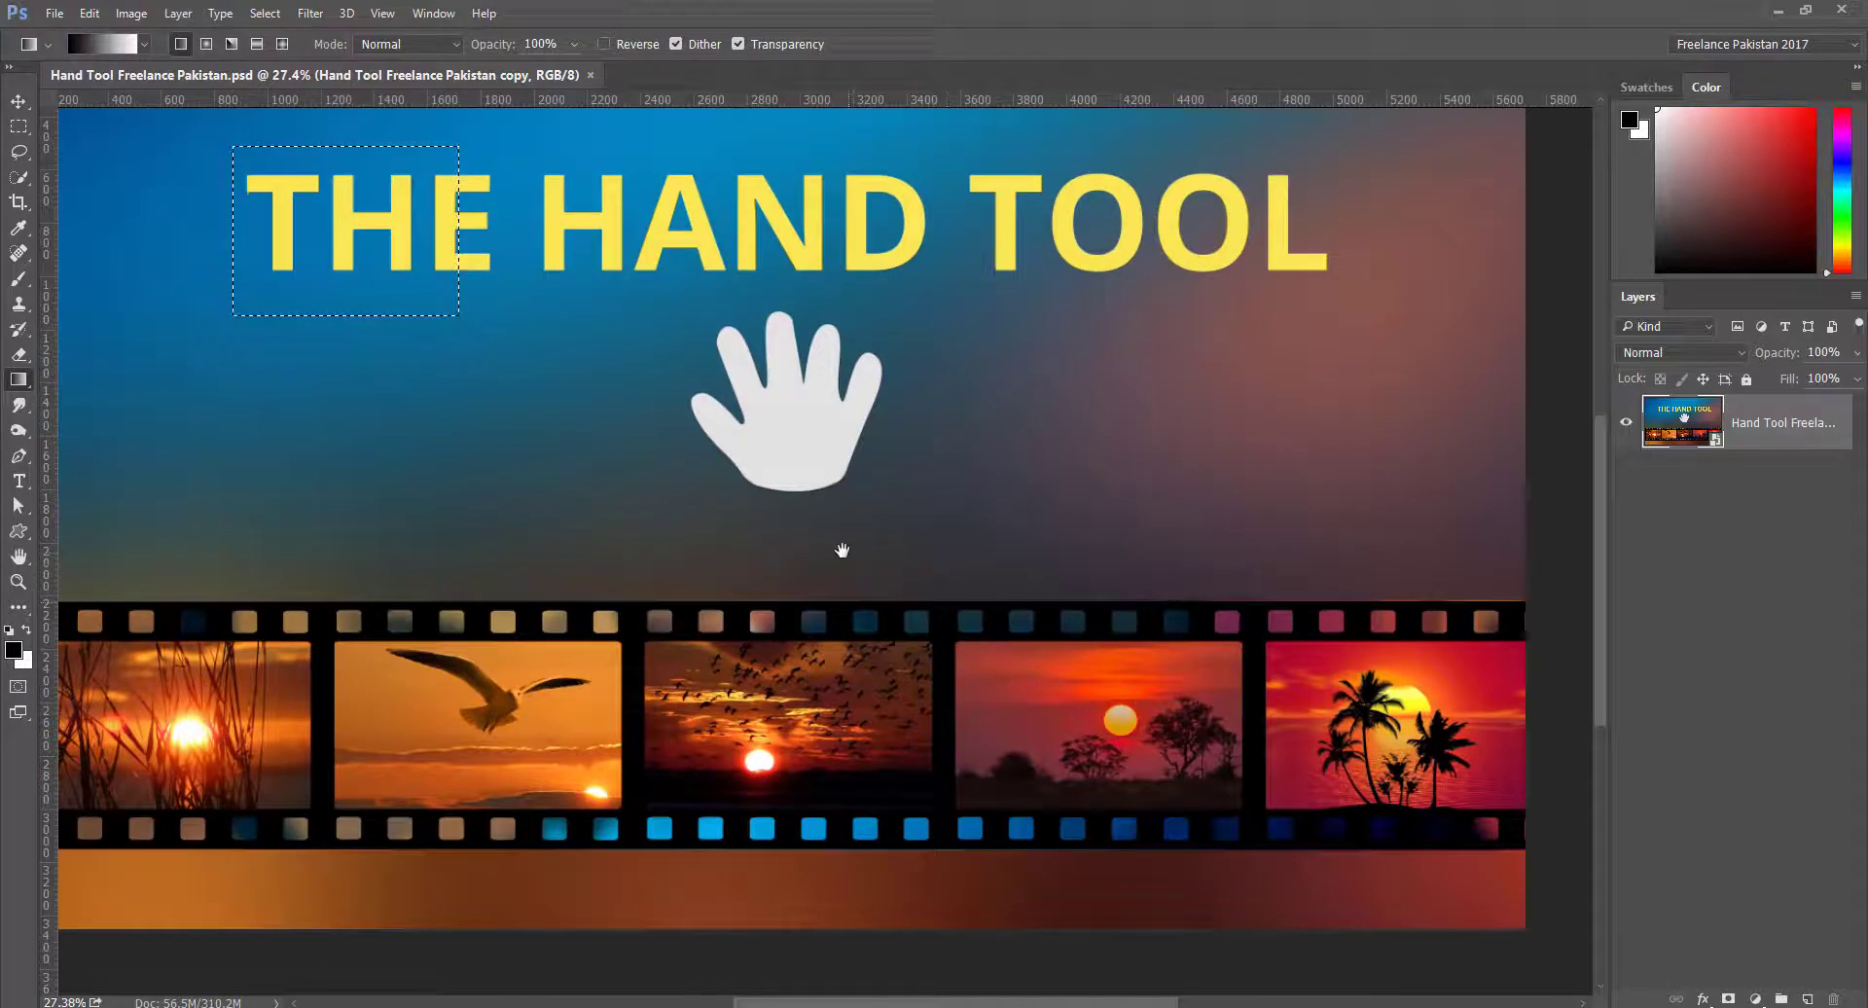
Clear the marquee selection and return from a close-up of the title's letter "E" to the fit-screen view with the Hand tool active
{"action": "key", "text": "ctrl+d"}
{"action": "left_click_drag", "start_coordinate": [463, 260], "coordinate": [647, 380]}
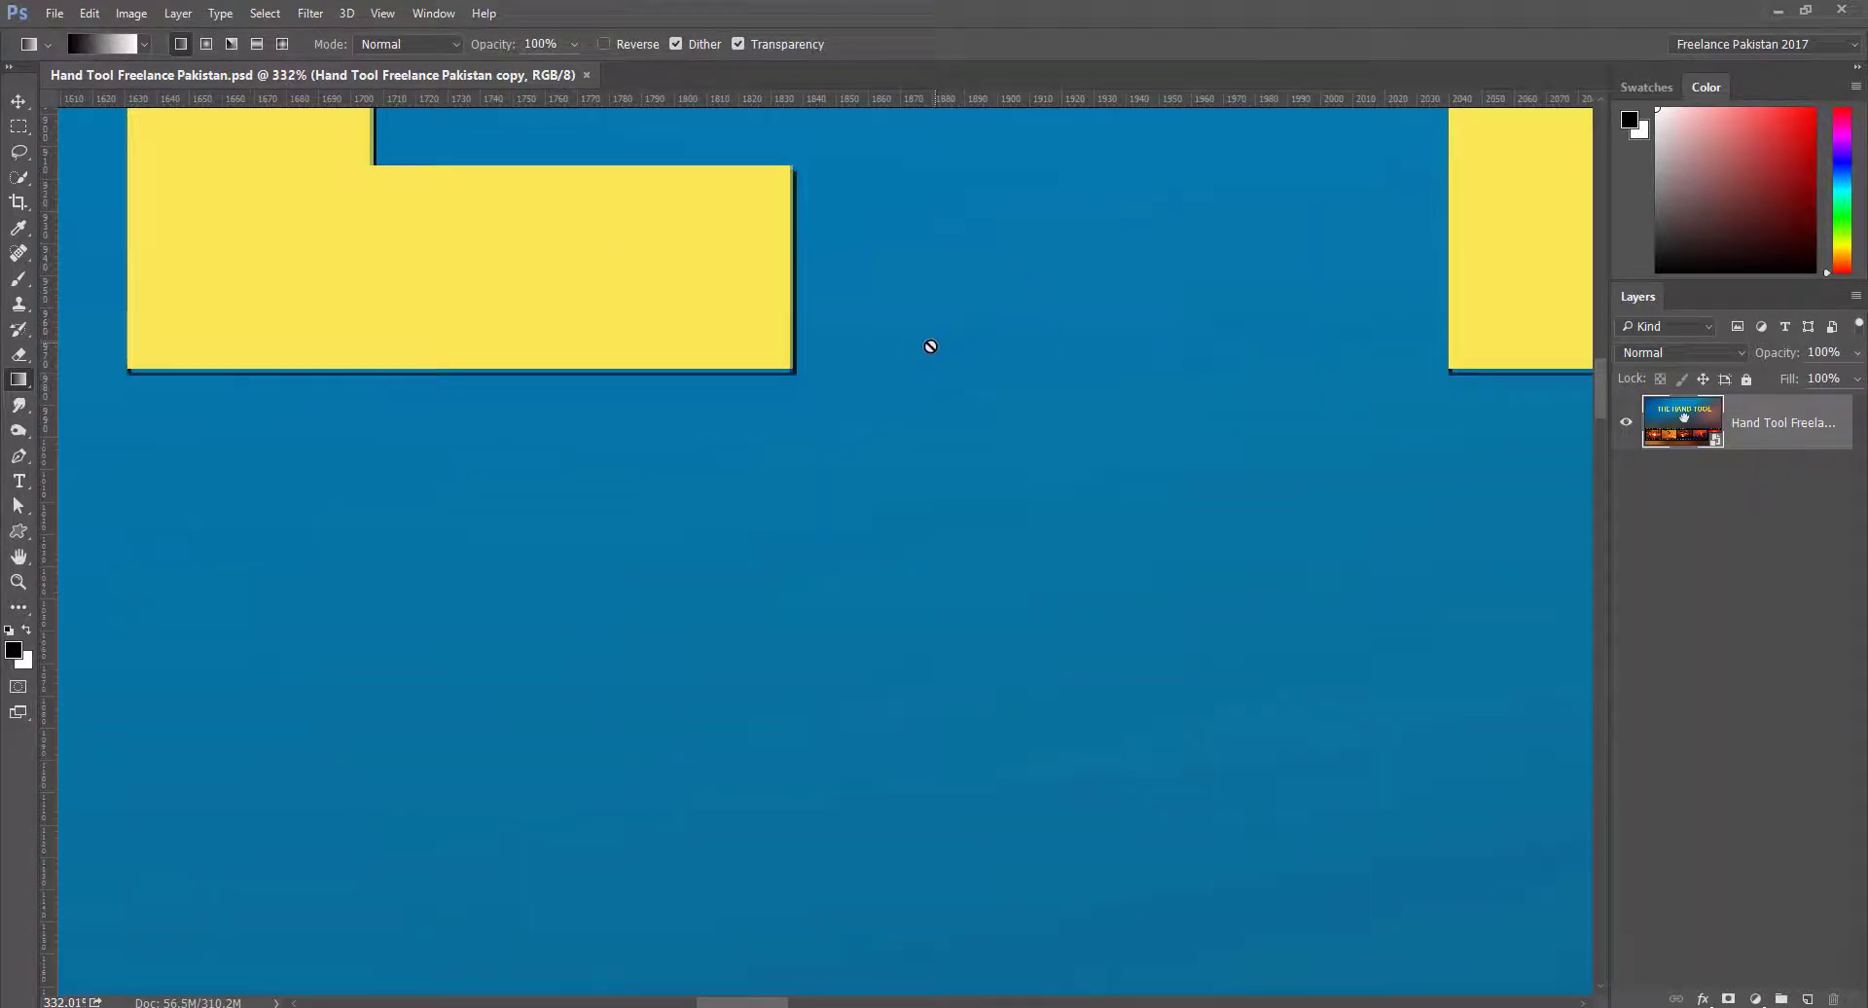
{"action": "double_click", "coordinate": [21, 561]}
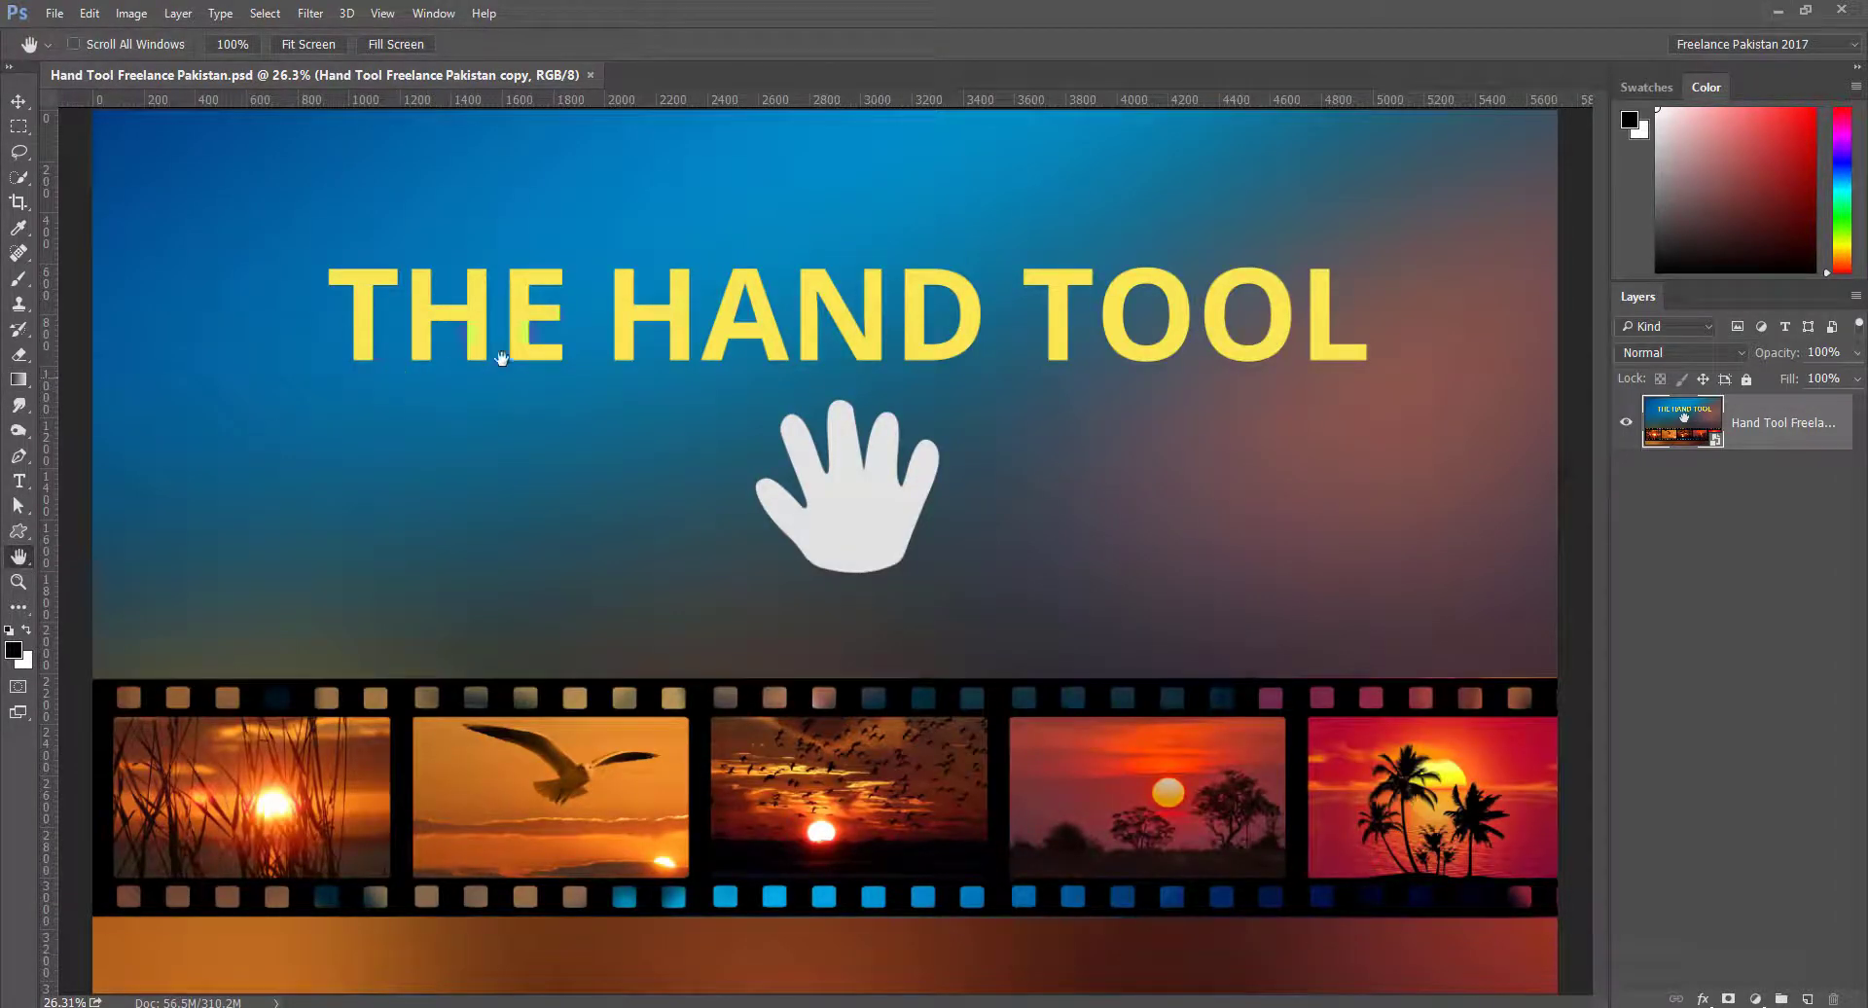